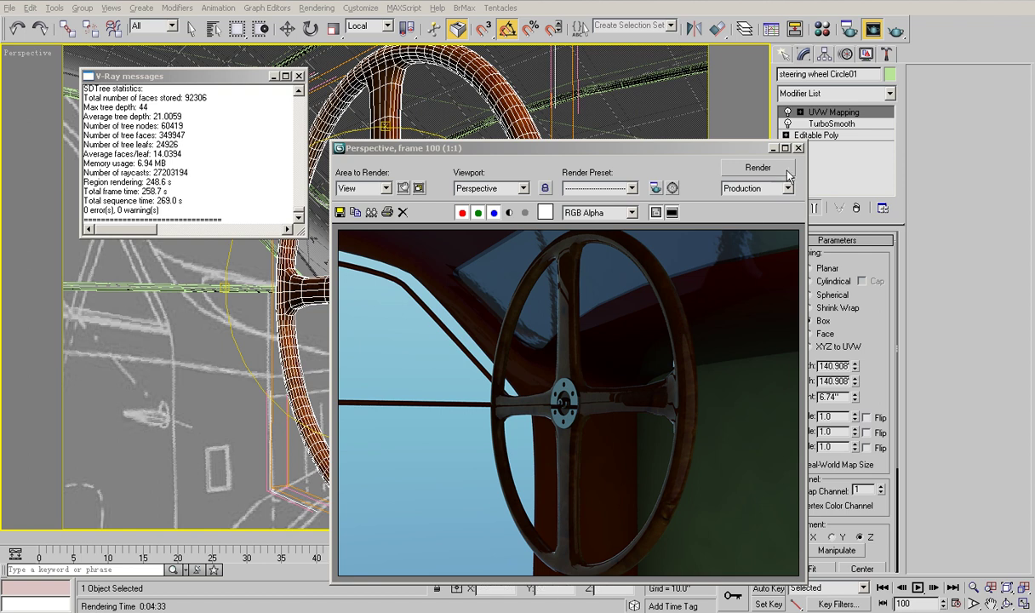
Step: Close the render preview, close the steering wheel group, and switch to the Left view
left_click(799, 148)
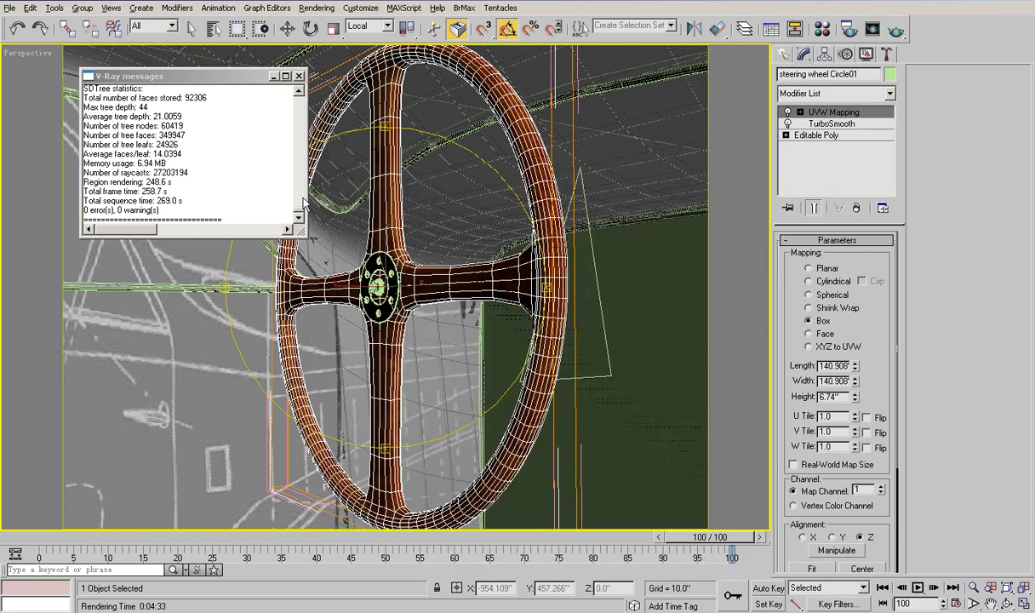
left_click(83, 9)
left_click(81, 63)
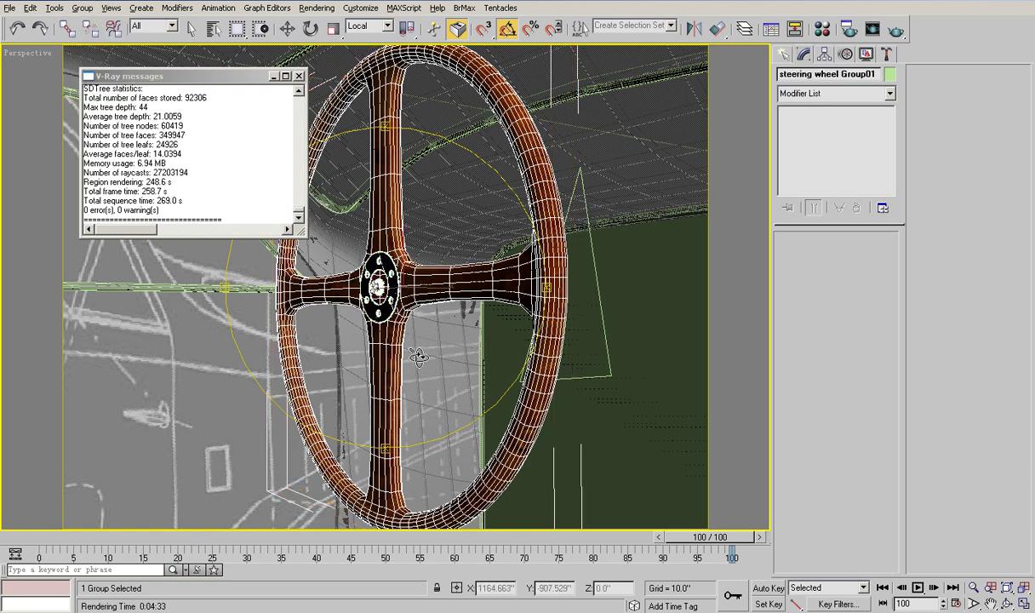
key("l")
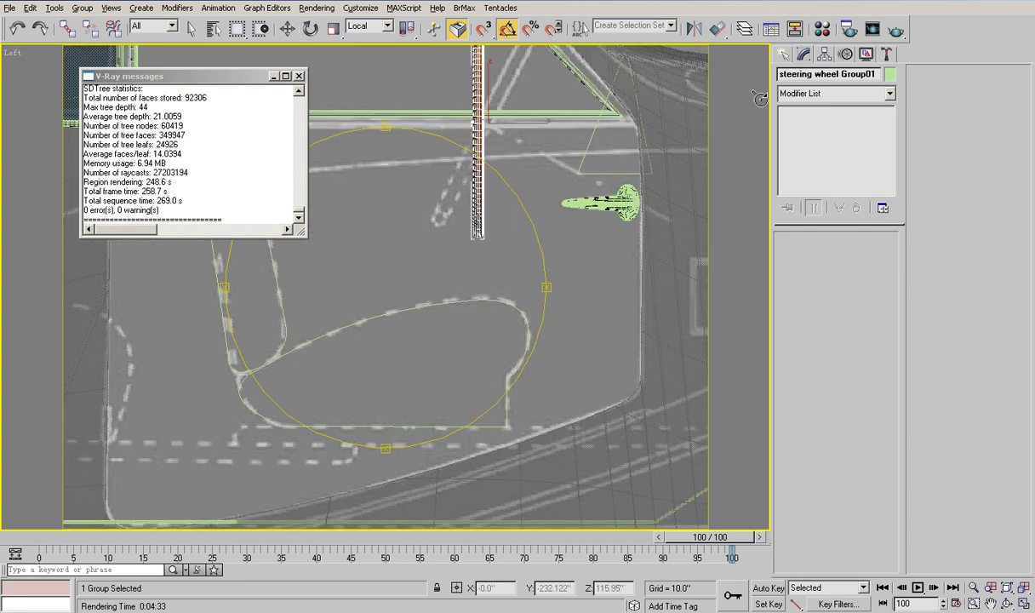
Step: Centre the steering wheel group's pivot on the object using Affect Pivot Only
left_click(827, 54)
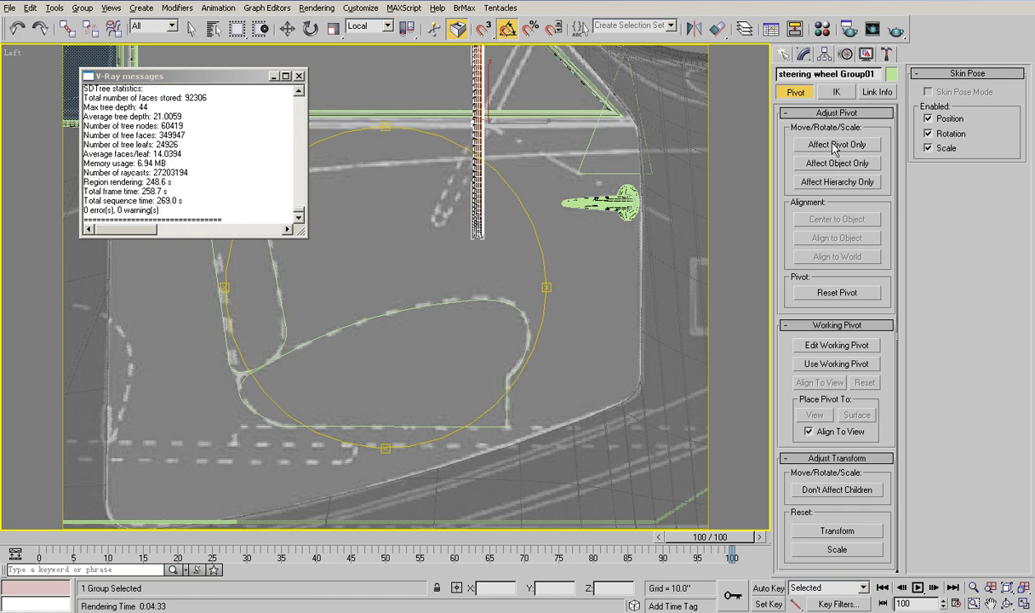
left_click(837, 145)
left_click(847, 221)
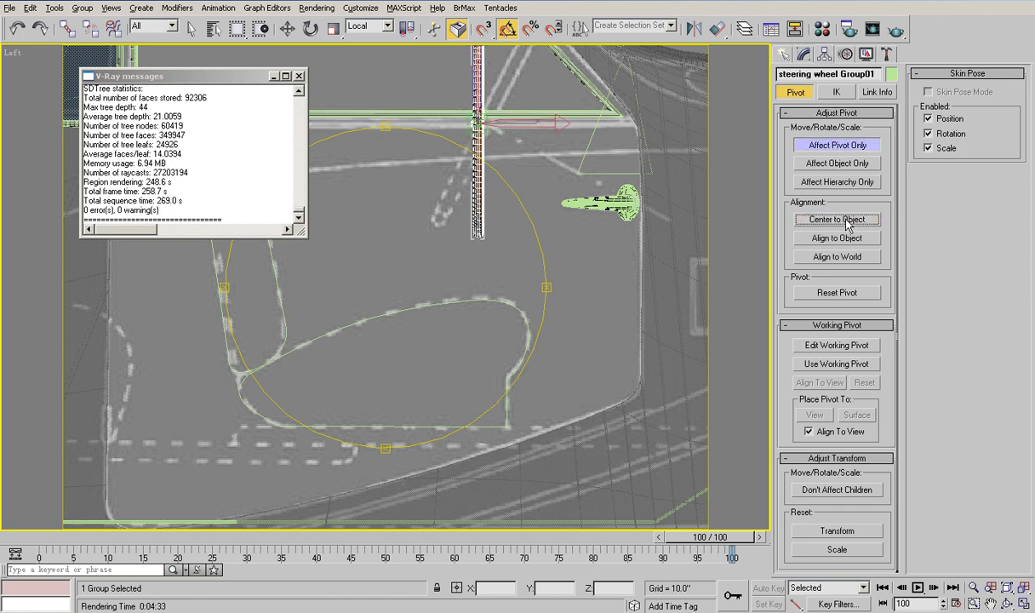
left_click(783, 54)
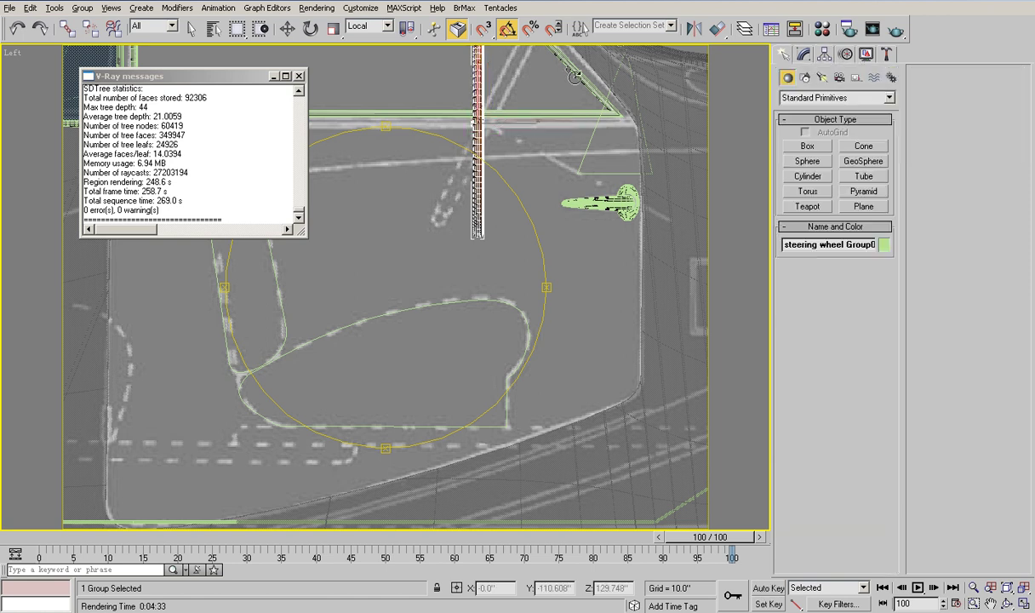
Step: Tilt the steering wheel about 25 degrees, then fine-tune the angle with snap off
left_click(310, 29)
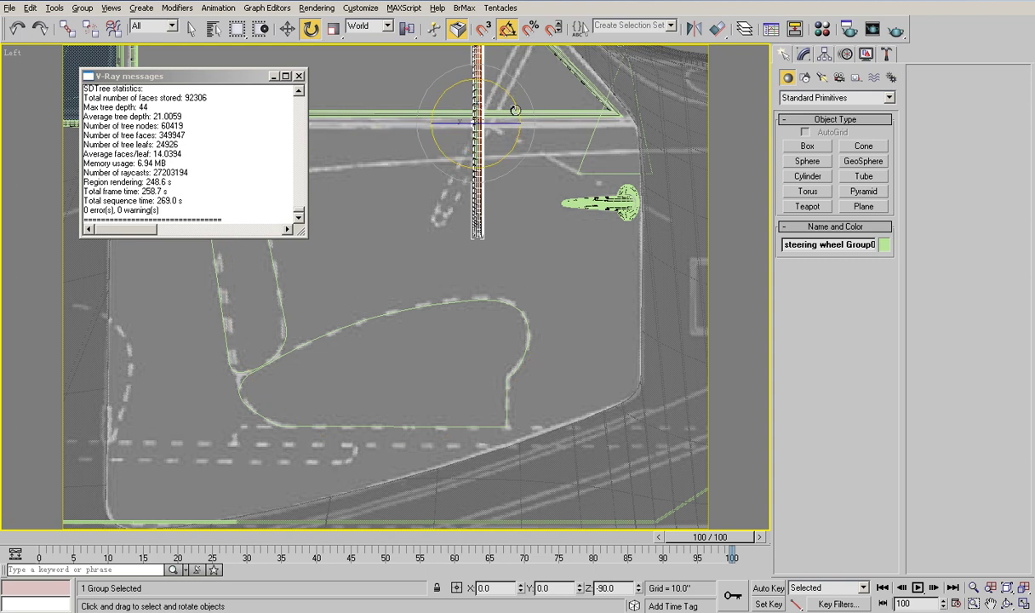
left_click_drag(515, 108, 518, 125)
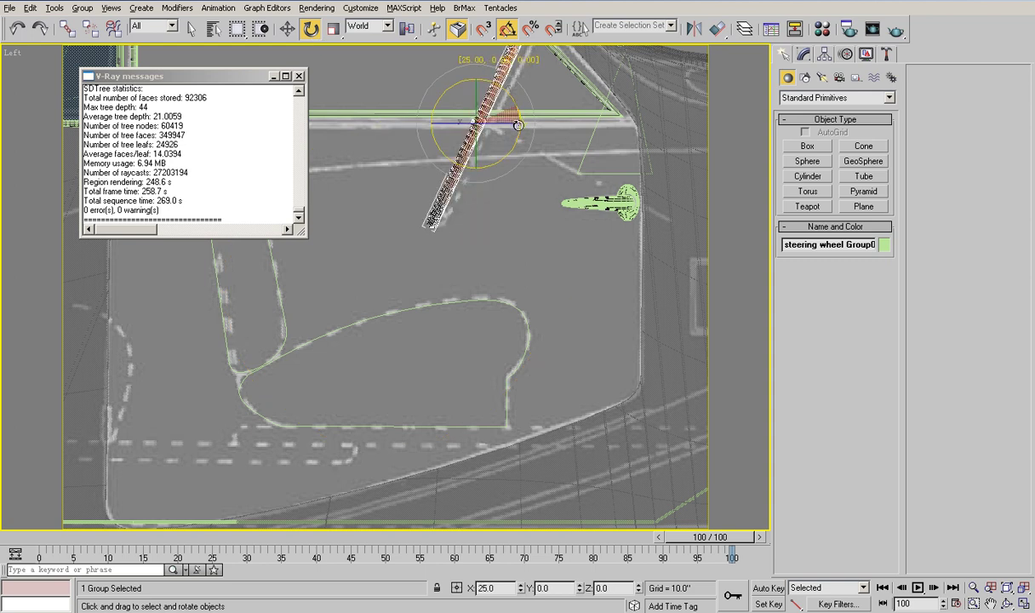
left_click(506, 29)
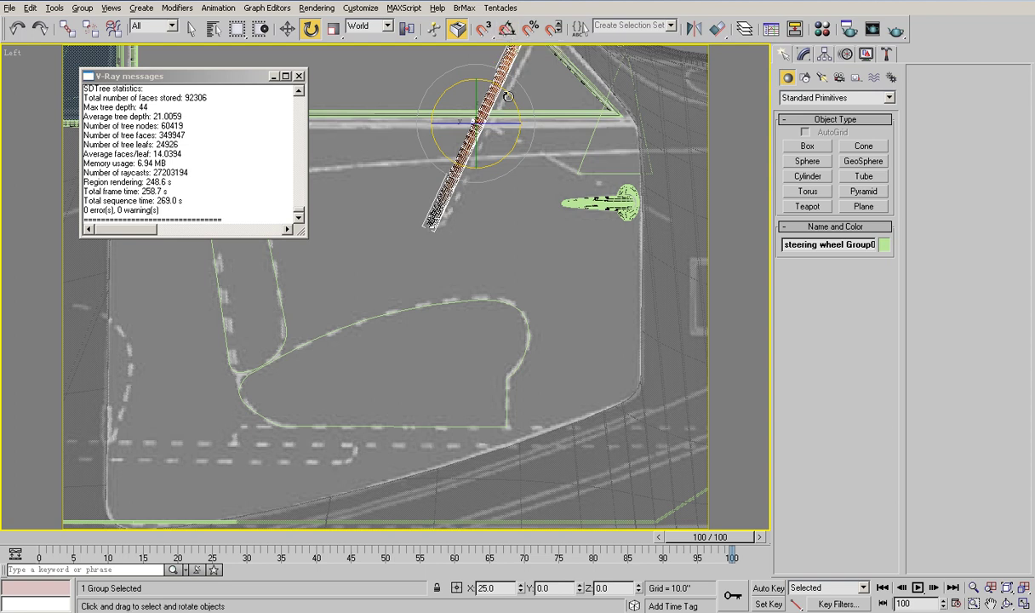
left_click_drag(509, 96, 514, 98)
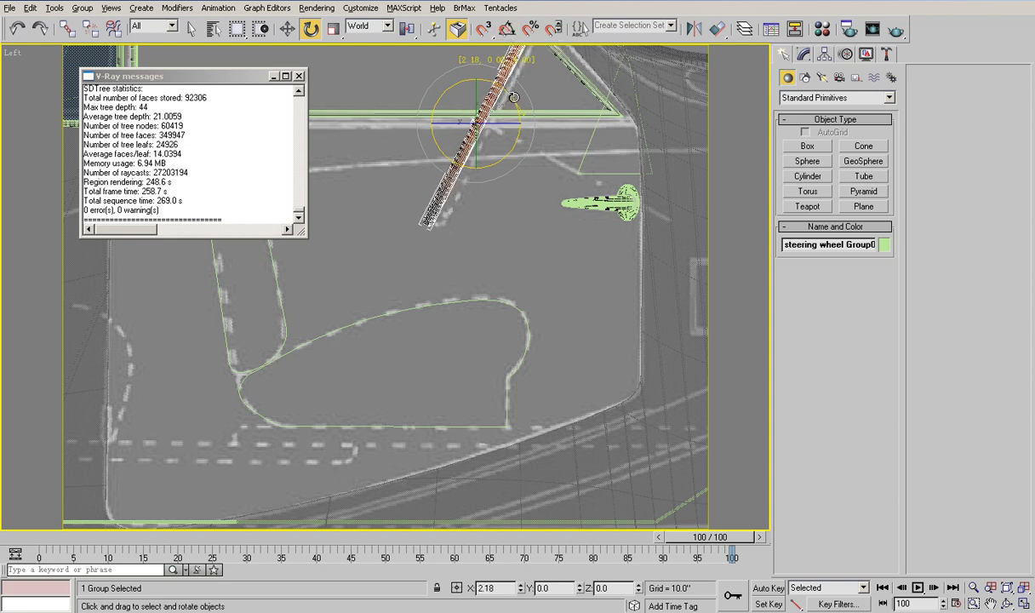
left_click_drag(514, 97, 514, 94)
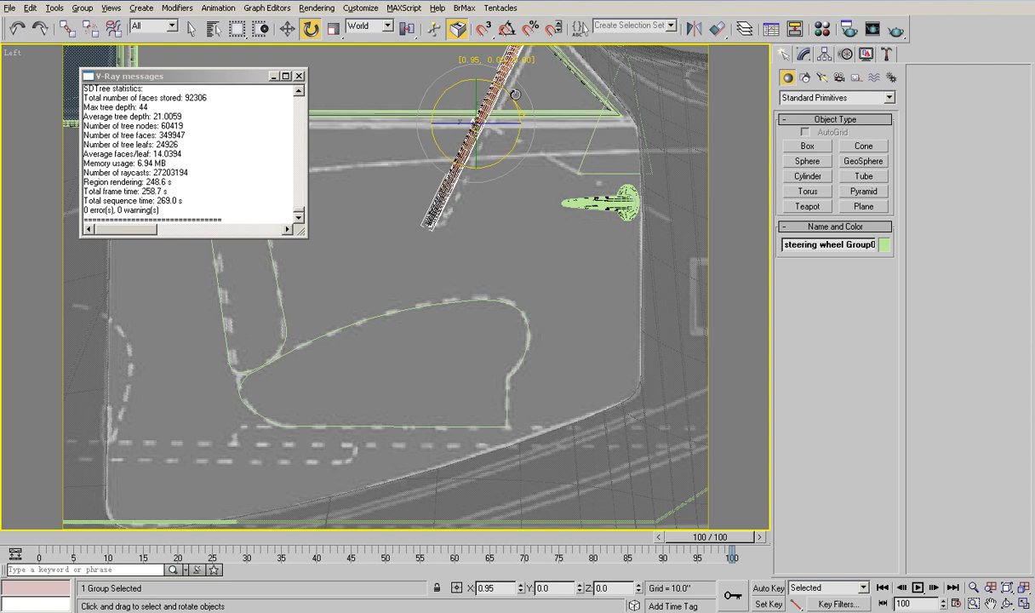
left_click_drag(515, 95, 515, 94)
Step: Slide the tilted wheel along its axis, zoom in on the dashboard, and close V-Ray messages
left_click(288, 29)
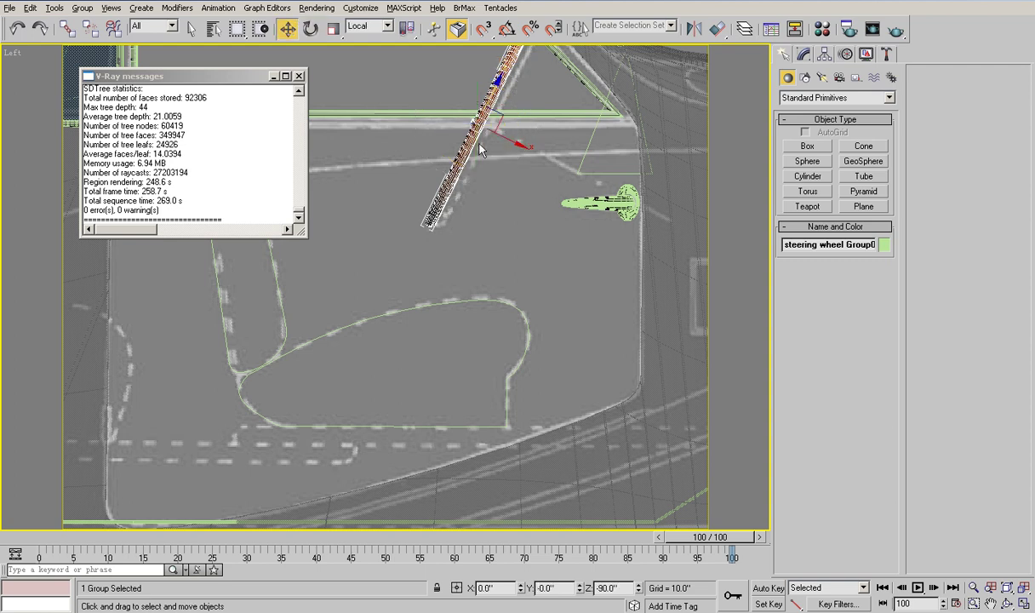
left_click_drag(502, 118, 509, 138)
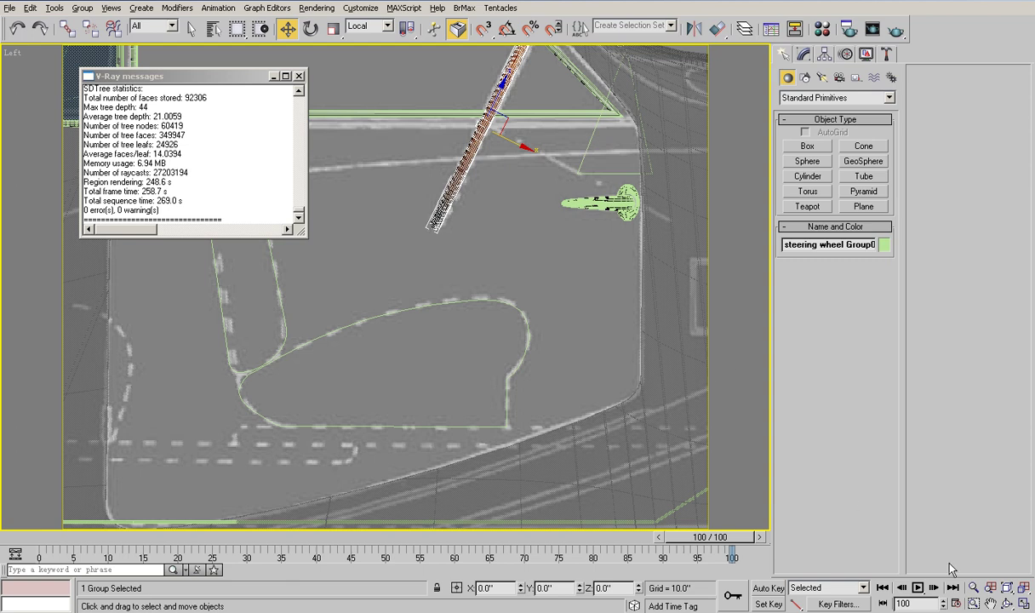
left_click(975, 603)
left_click_drag(436, 90, 737, 339)
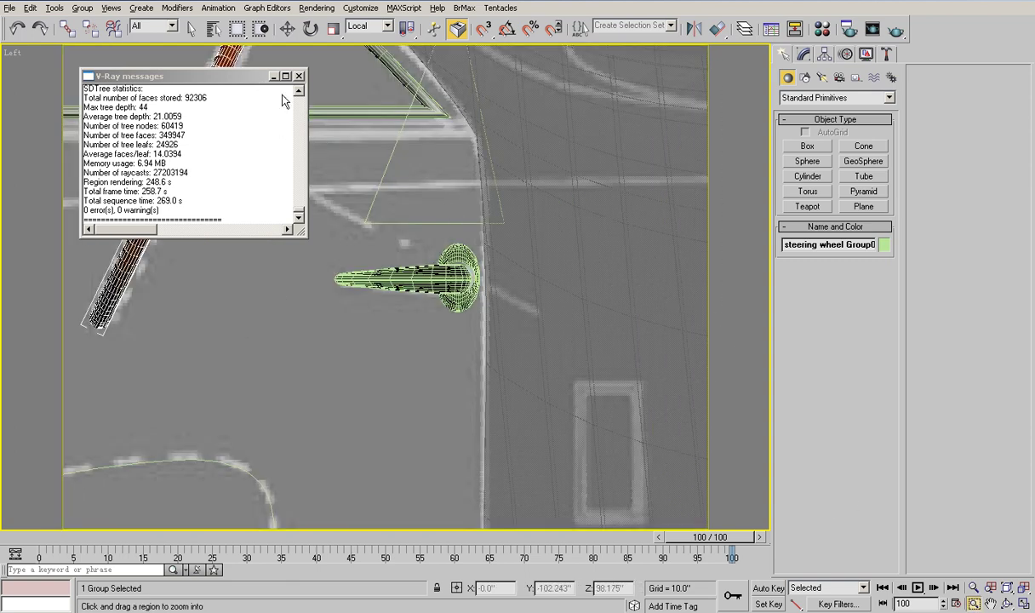
left_click(299, 76)
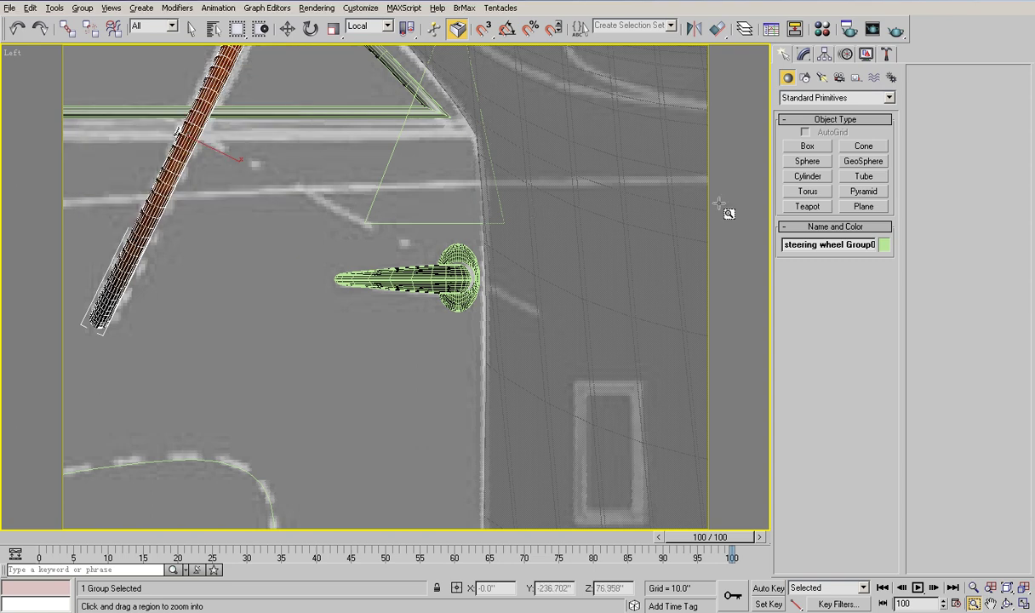
Step: Draw a thin cylinder (radius 3.576, height 41.243) beside the wheel and rotate it 90° horizontal
left_click(811, 177)
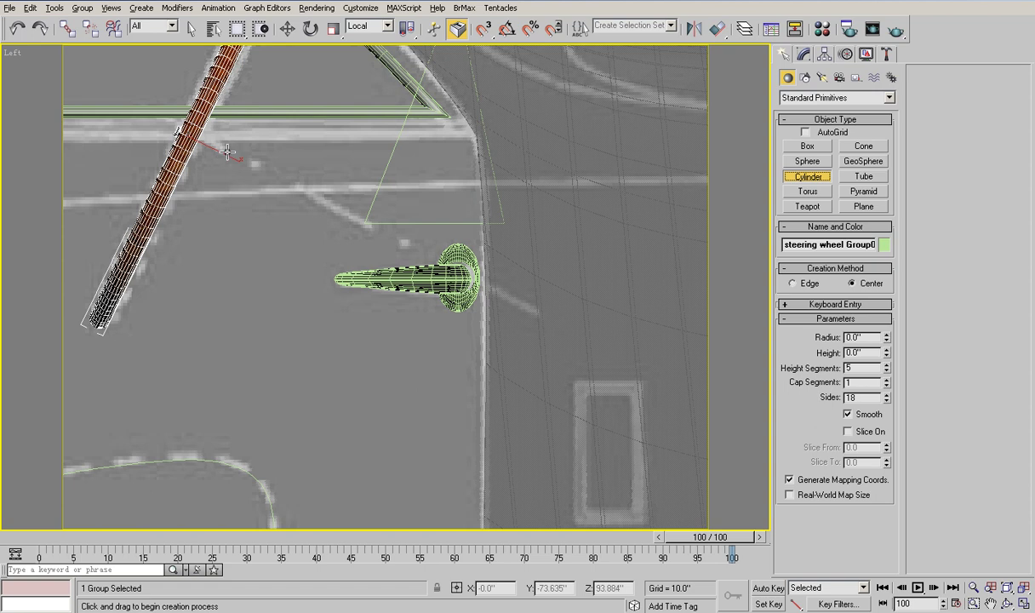
left_click_drag(228, 151, 236, 159)
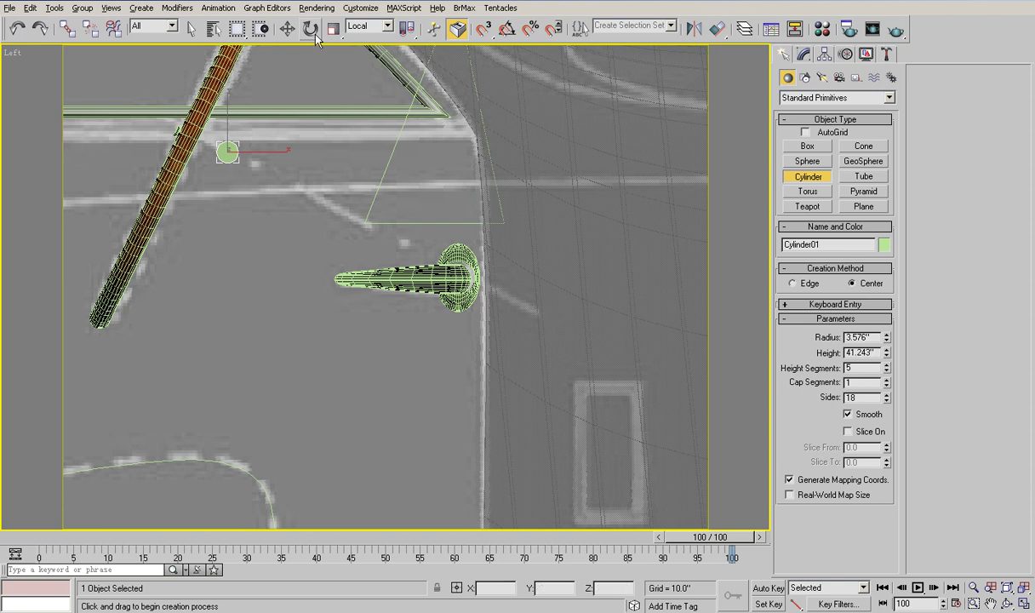
left_click(311, 30)
mouse_move(231, 154)
left_mouse_down()
mouse_move(219, 152)
mouse_move(388, 169)
left_mouse_up()
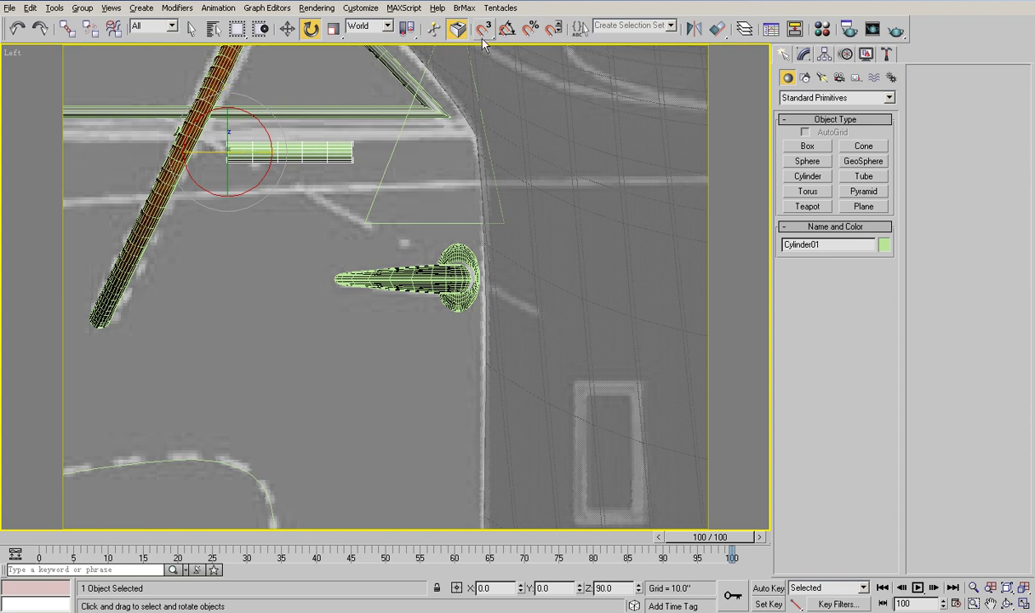
Step: Tilt the cylinder 30 degrees downward with angle snap on
left_click(508, 28)
left_click_drag(250, 110, 265, 132)
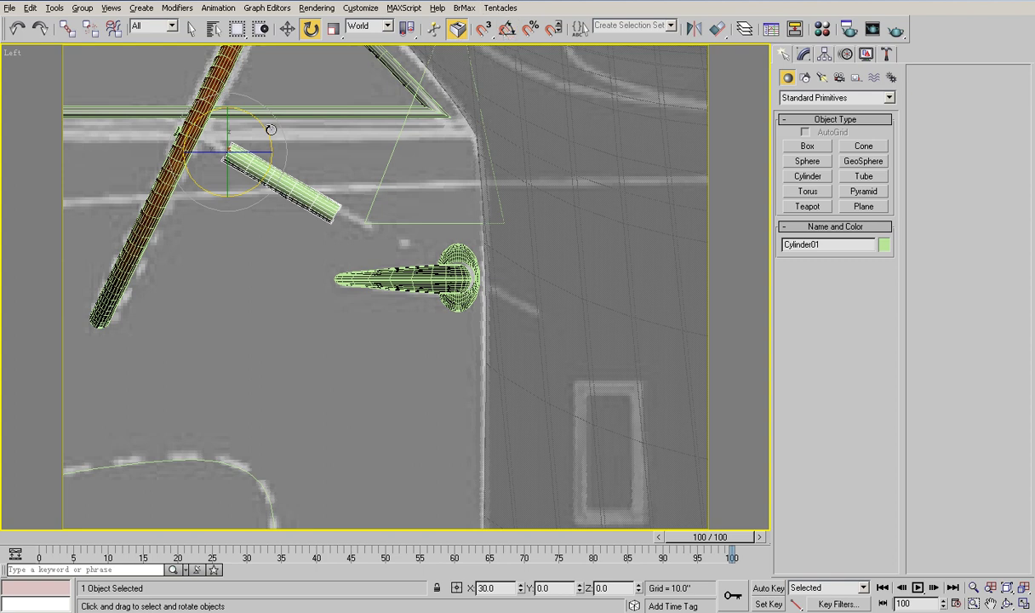
left_click_drag(271, 130, 272, 127)
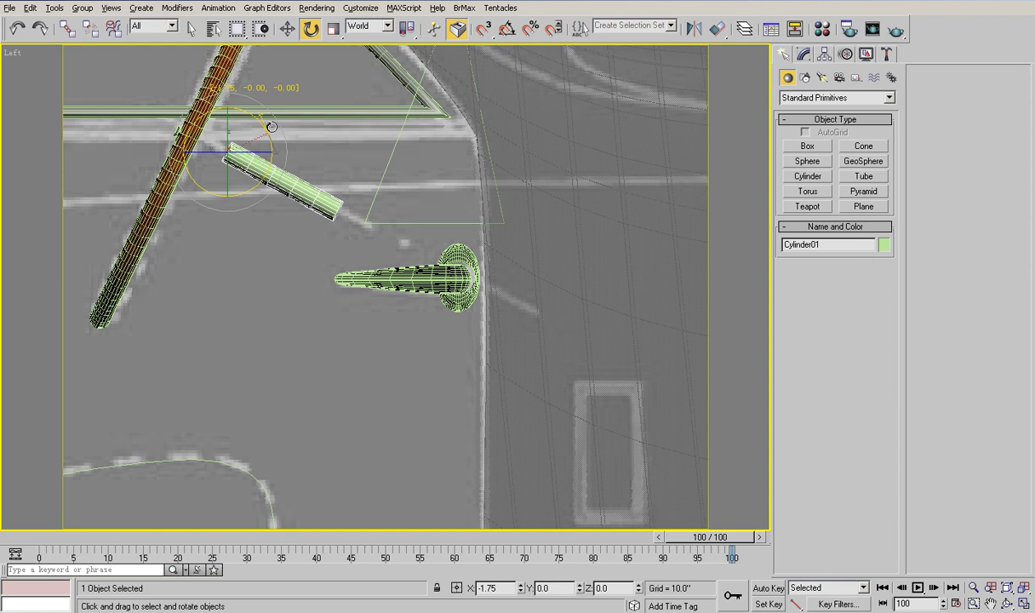
left_click_drag(271, 127, 273, 132)
Step: Move the cylinder up along its Local axes until it meets the steering wheel
left_click(369, 34)
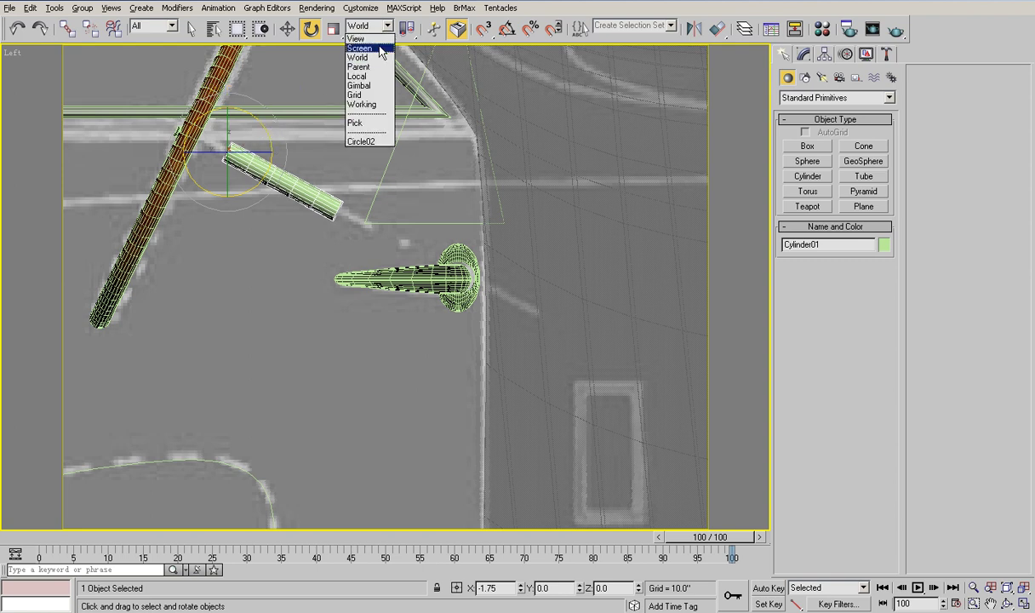
left_click(355, 83)
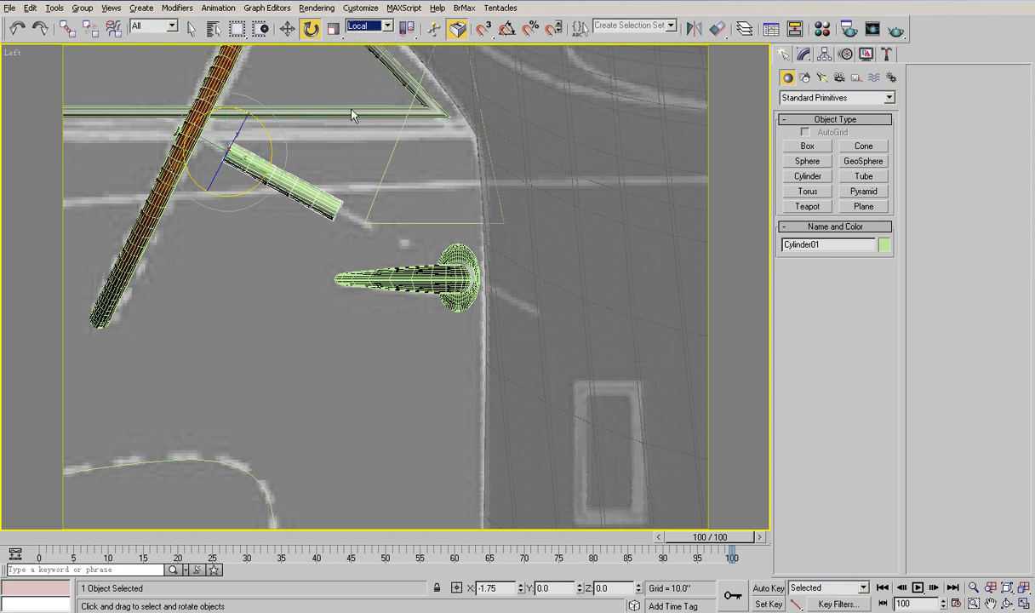
left_click(289, 30)
left_click_drag(252, 167, 233, 157)
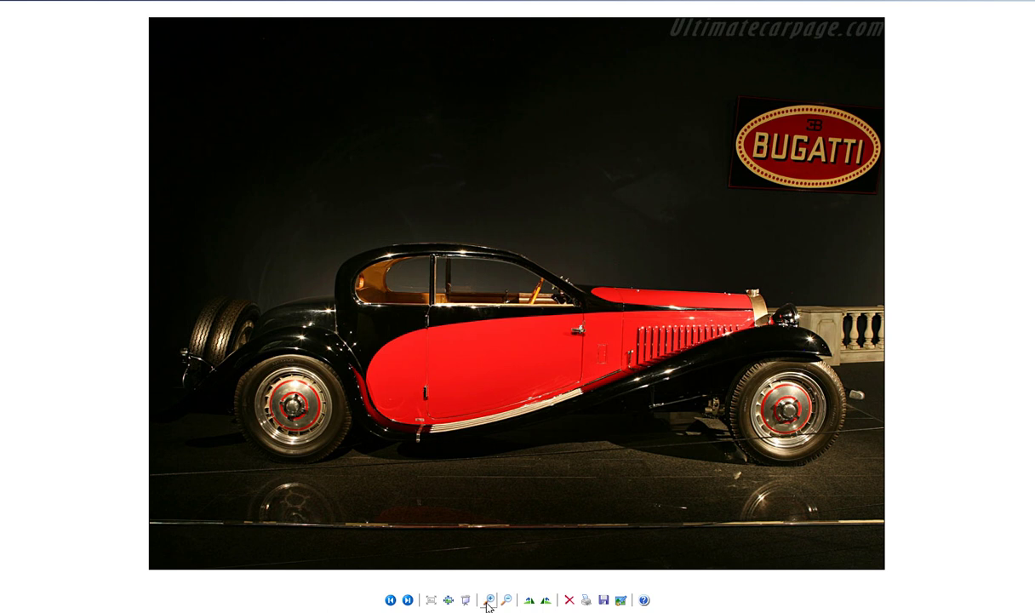
Step: Advance through five Bugatti reference photos to the interior steering wheel shot
left_click(408, 600)
left_click(408, 600)
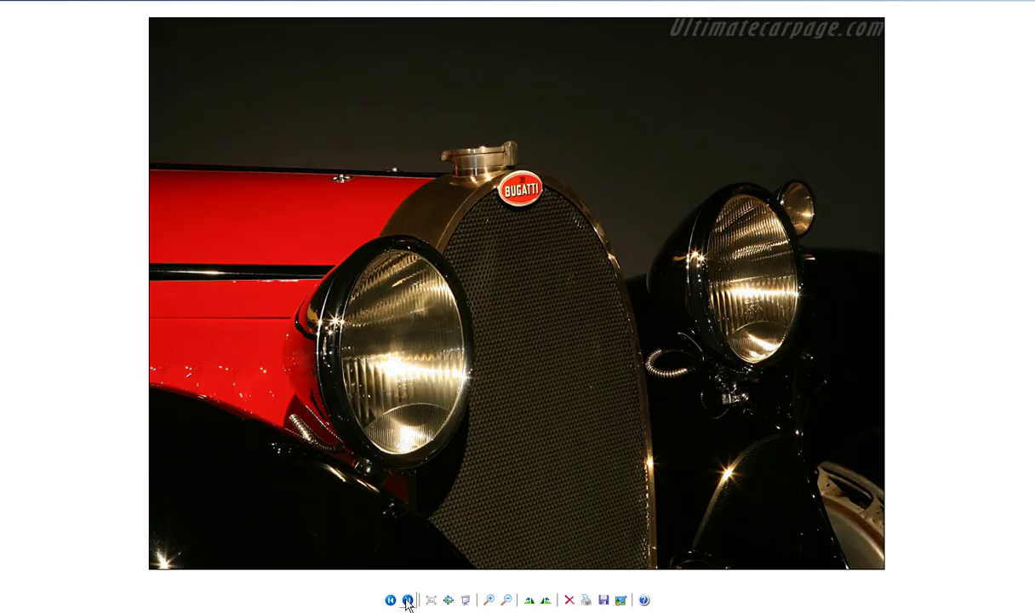
left_click(408, 600)
left_click(408, 600)
left_click(408, 600)
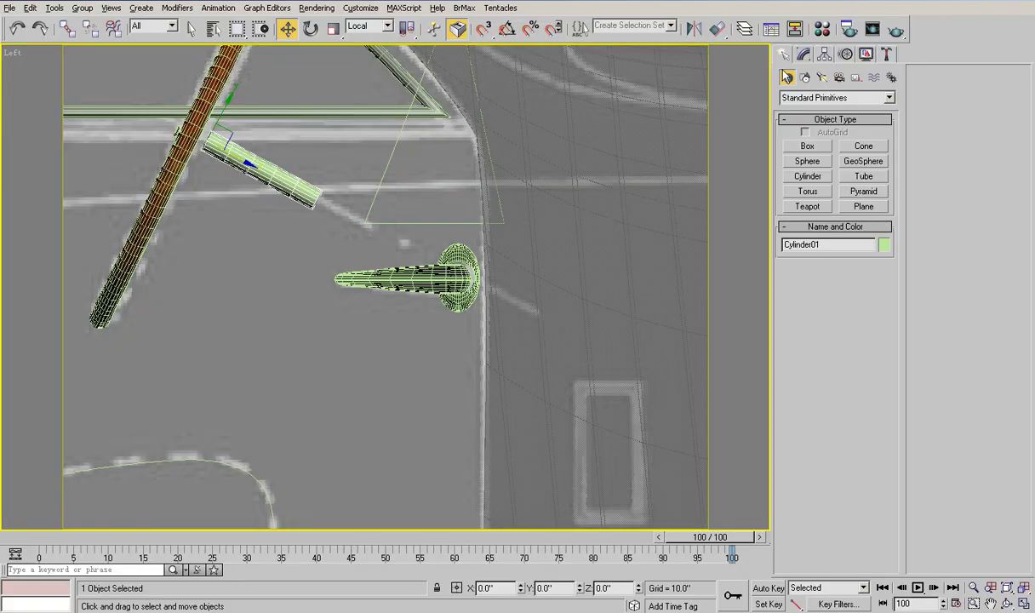
Step: Give the cylinder 4 height segments and lengthen it to 218.005 as the steering column
left_click(802, 54)
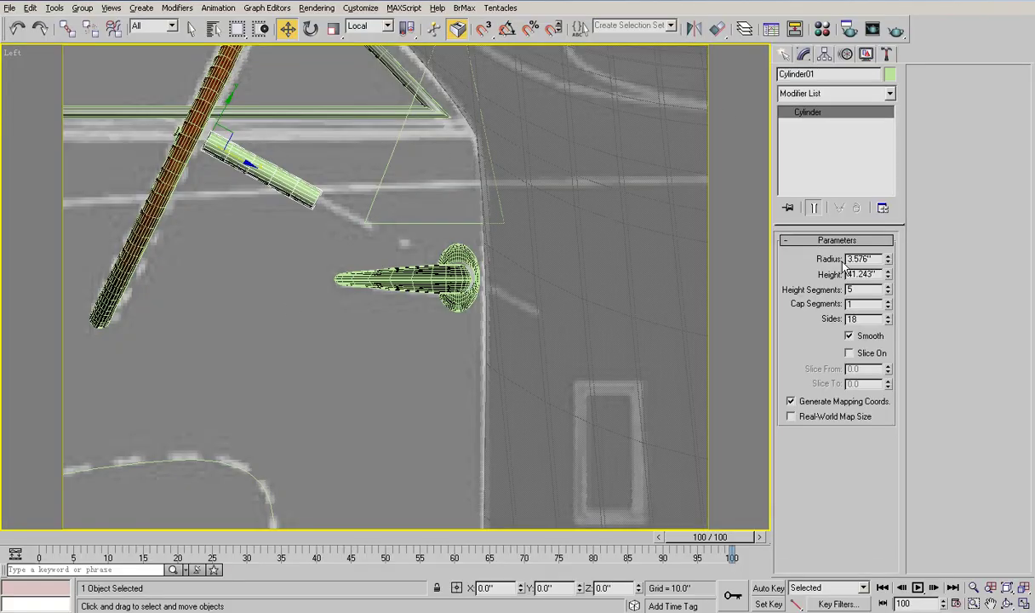
left_click(888, 293)
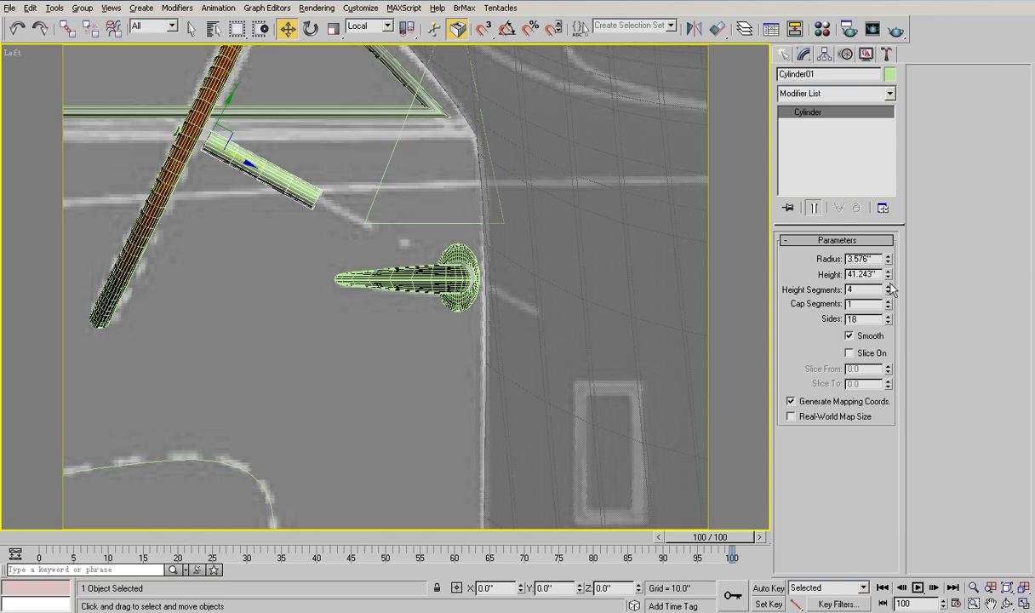
left_click_drag(888, 272, 903, 102)
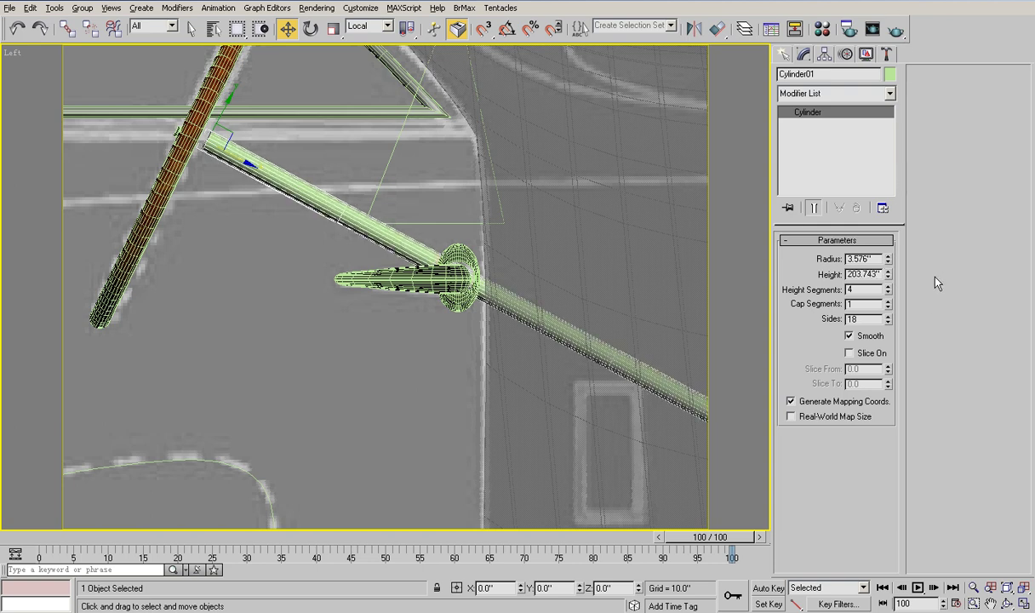
left_click(973, 587)
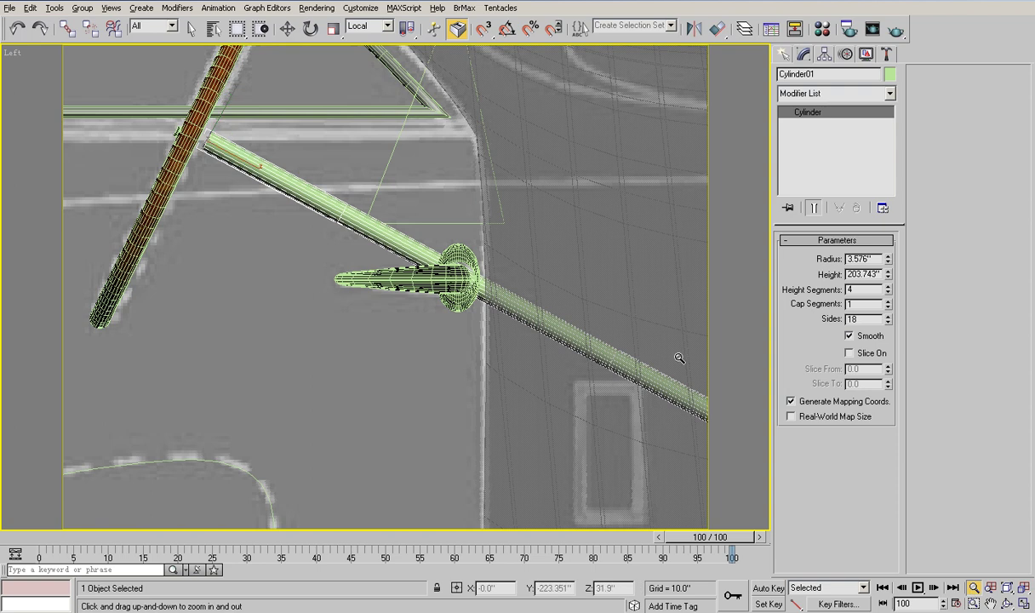
left_click_drag(679, 357, 680, 361)
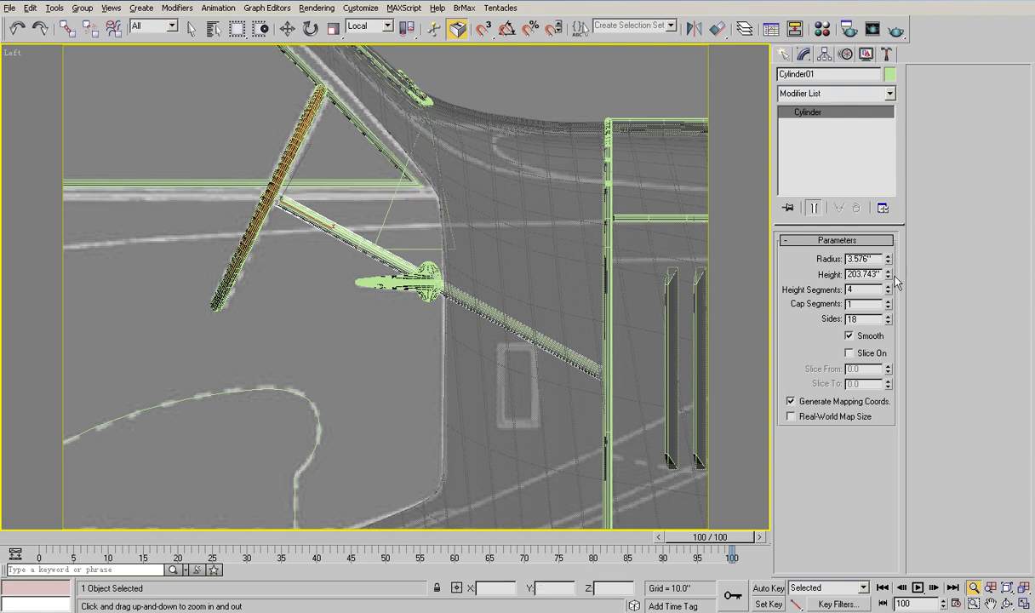
left_click_drag(889, 273, 887, 266)
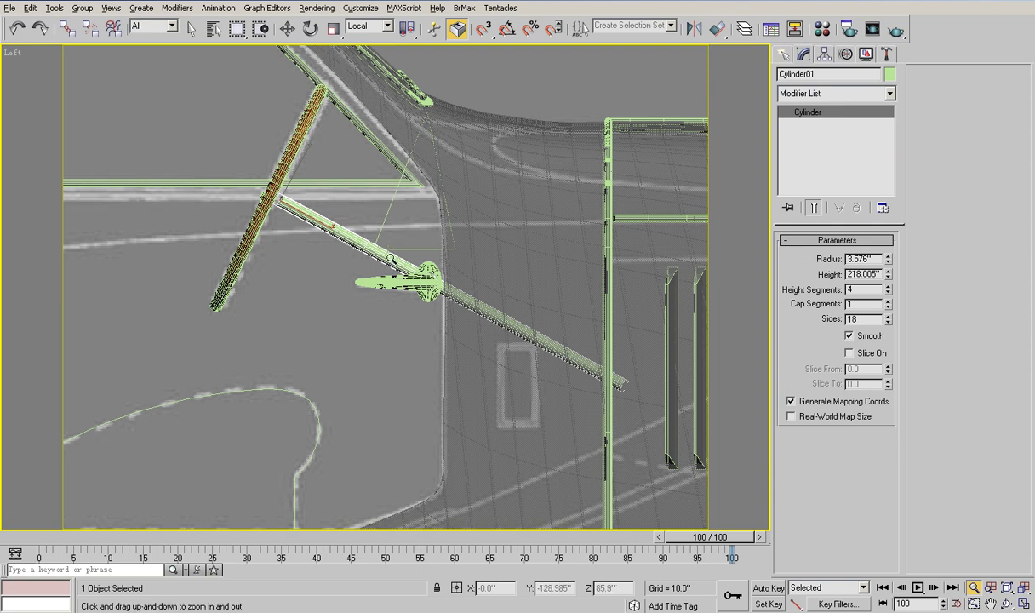
key("w")
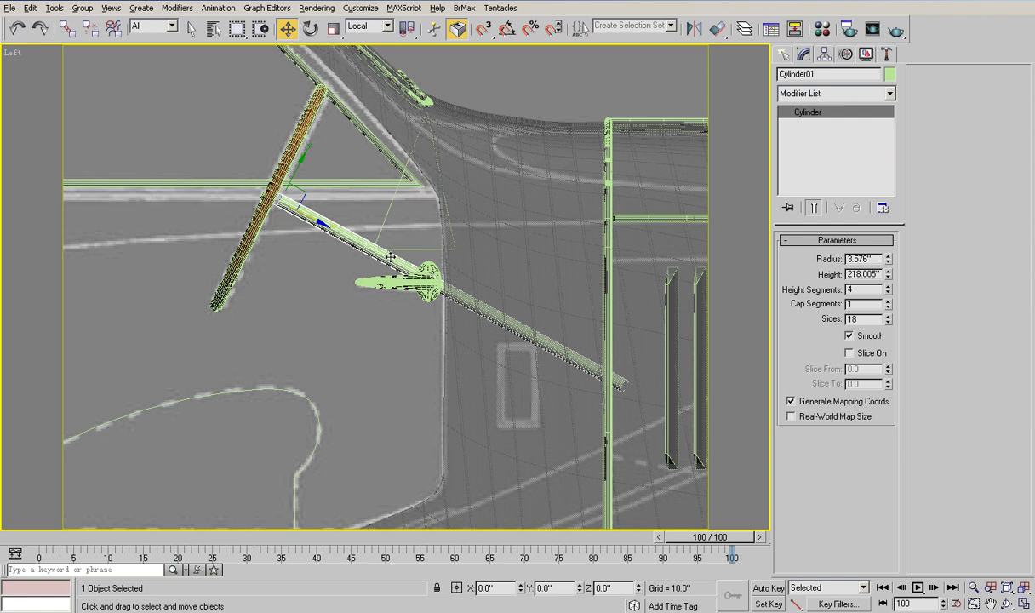
Step: Convert the column to Editable Poly, slide one vertex ring toward the wheel, and select the wheel-end polygon band
right_click(387, 253)
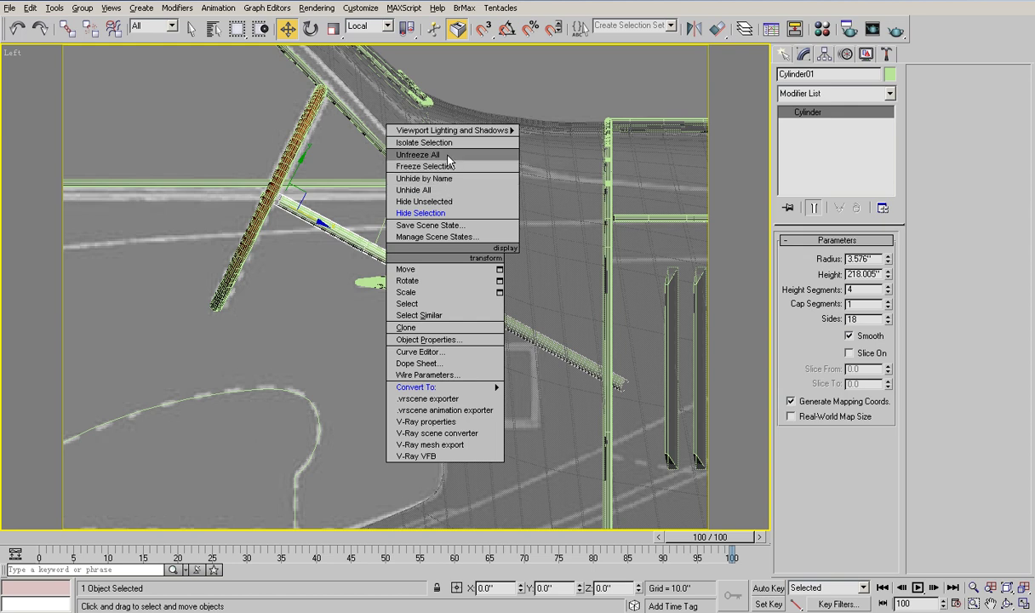
mouse_move(445, 387)
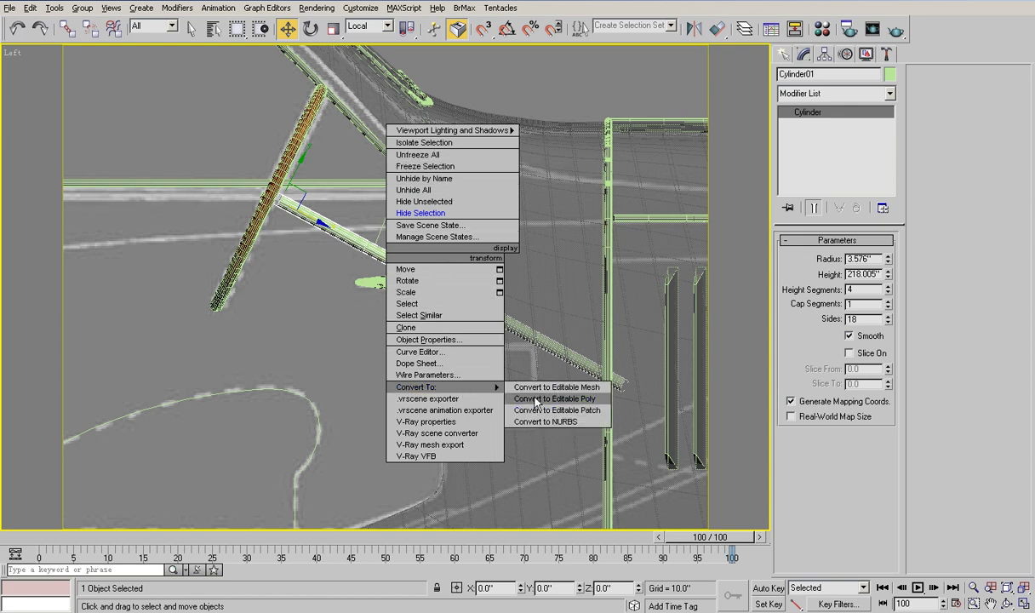
left_click(554, 399)
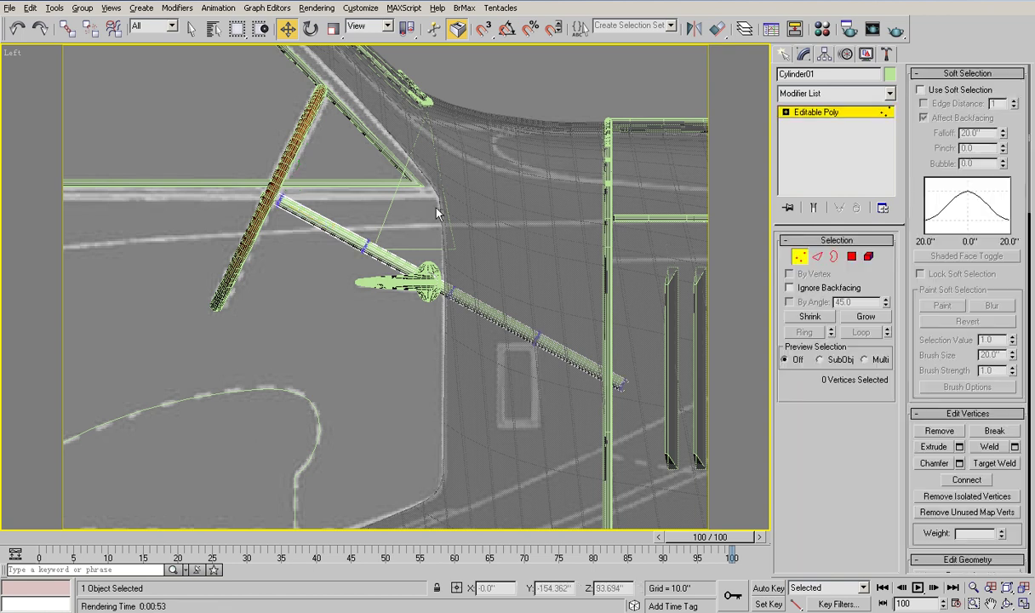
left_click_drag(353, 237, 376, 259)
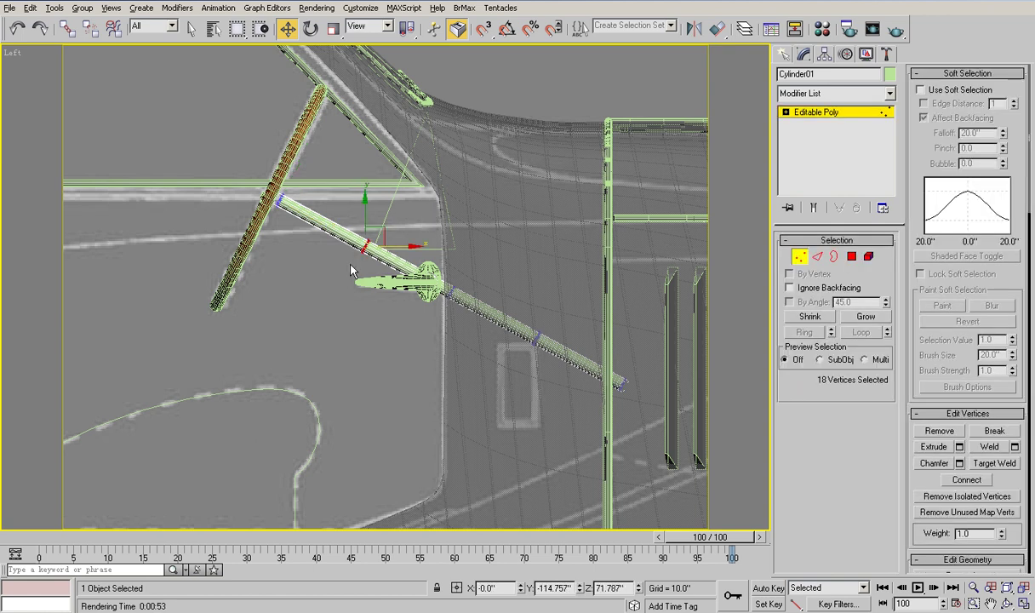
left_click(385, 26)
left_click(372, 76)
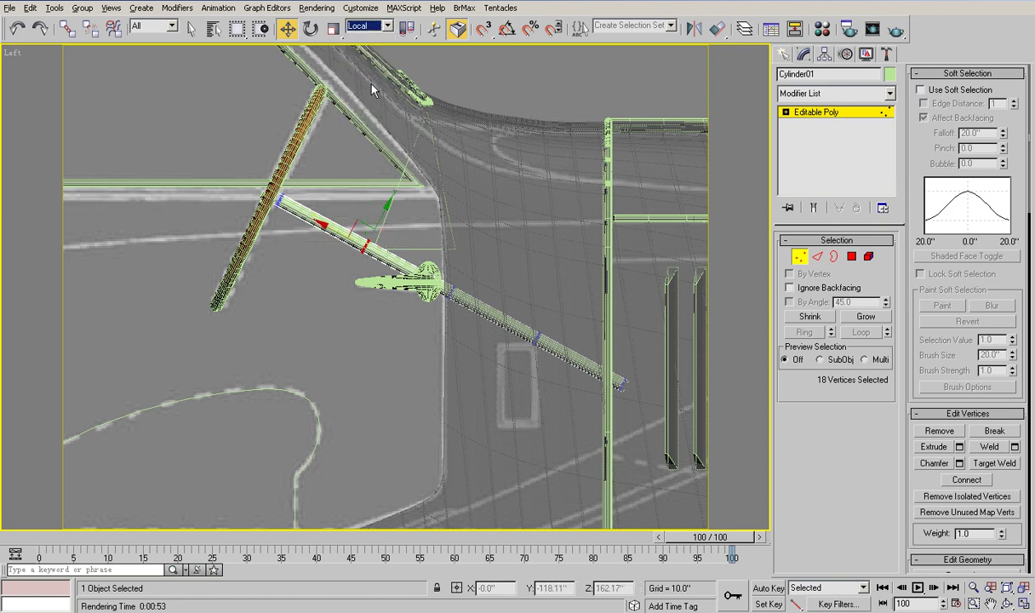
left_click_drag(329, 224, 282, 201)
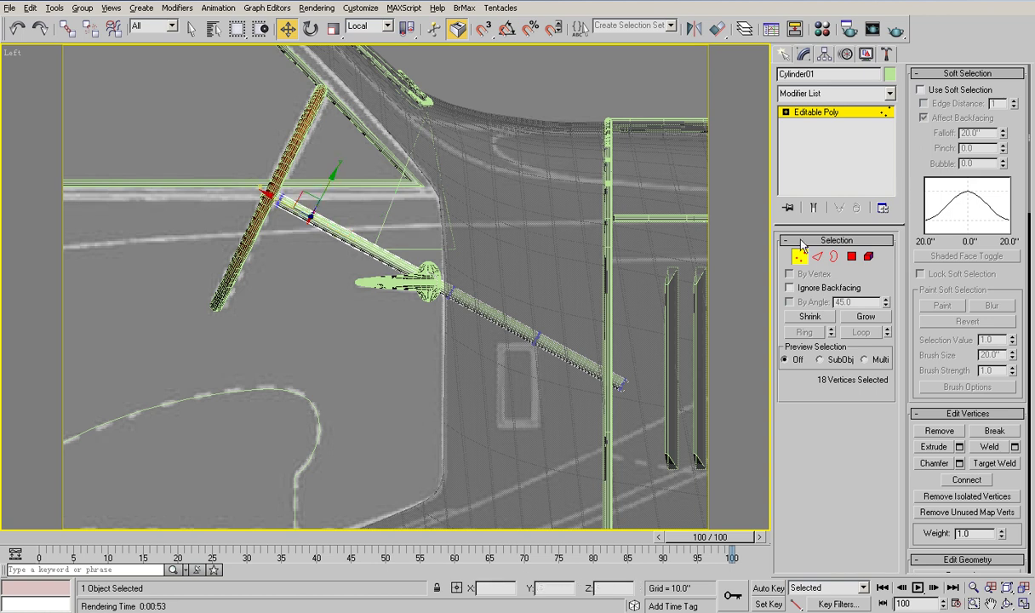
left_click(851, 256)
left_click_drag(277, 227, 284, 167)
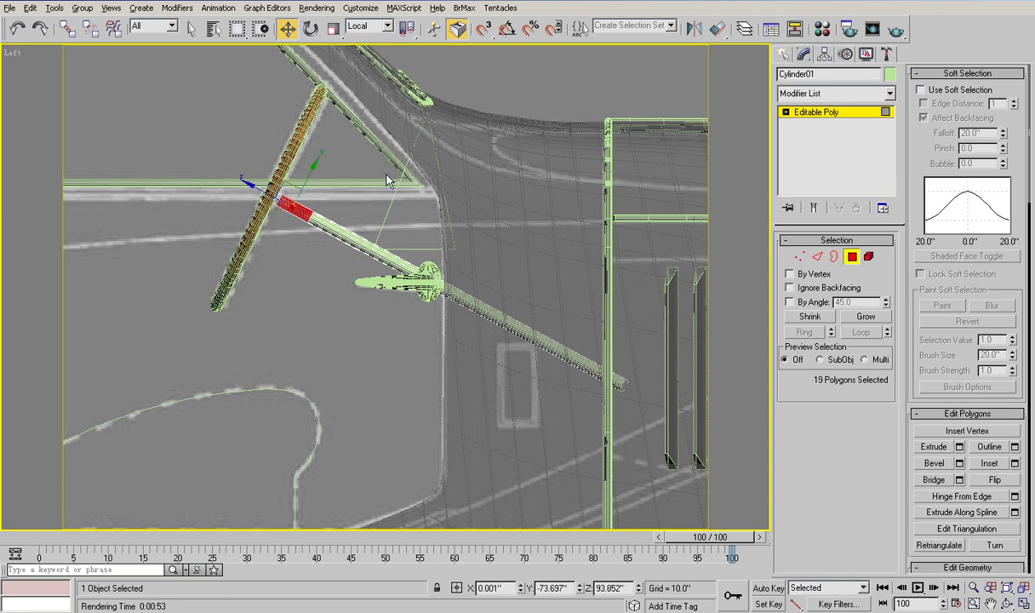
Step: Extrude the wheel-end polygon band 1.2" along local normals
left_click(959, 447)
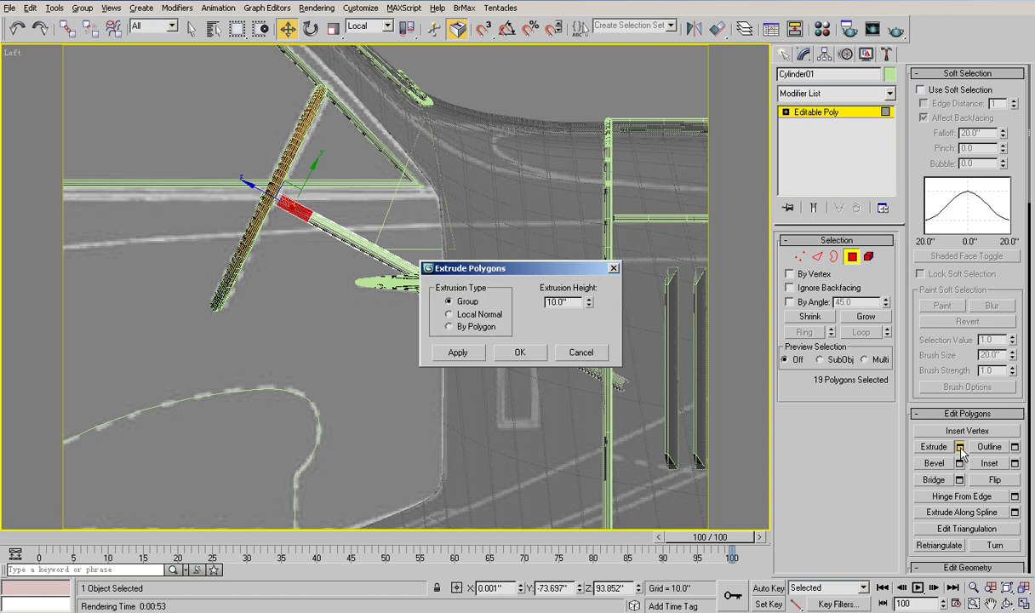
left_click(449, 314)
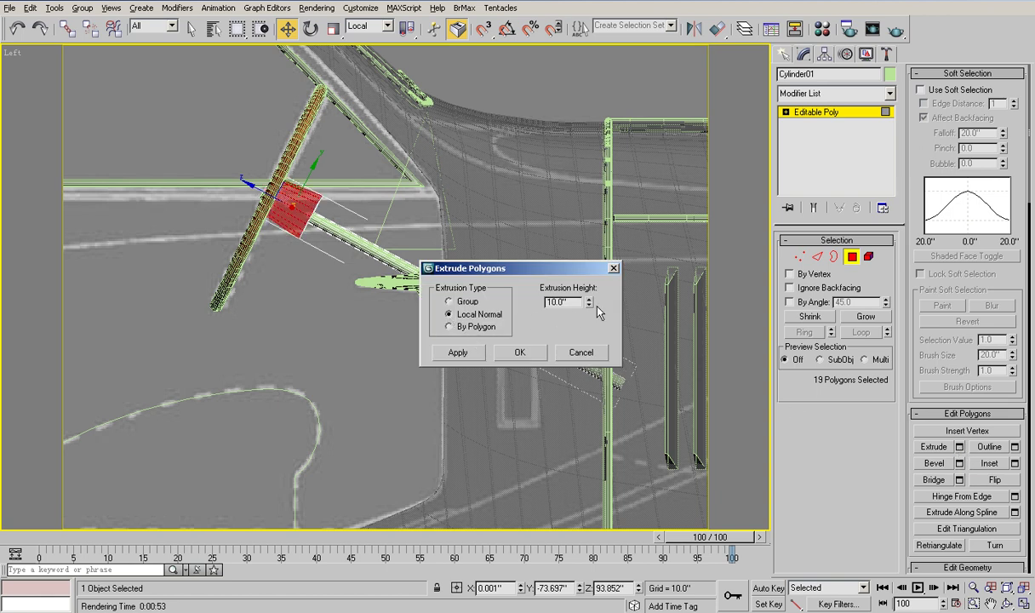
mouse_move(589, 303)
left_mouse_down()
mouse_move(588, 381)
mouse_move(588, 369)
left_mouse_up()
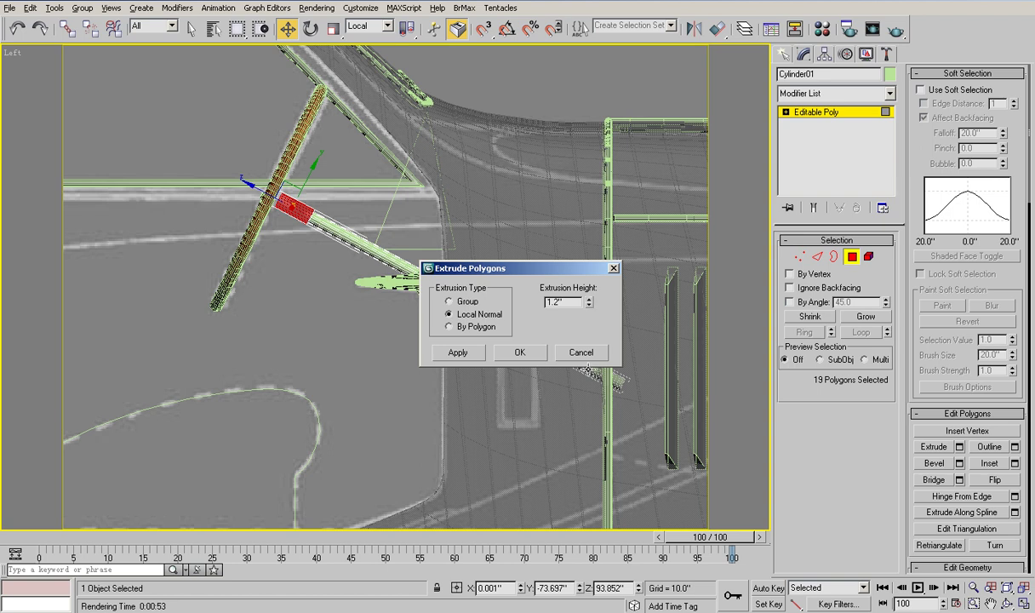
left_click(519, 354)
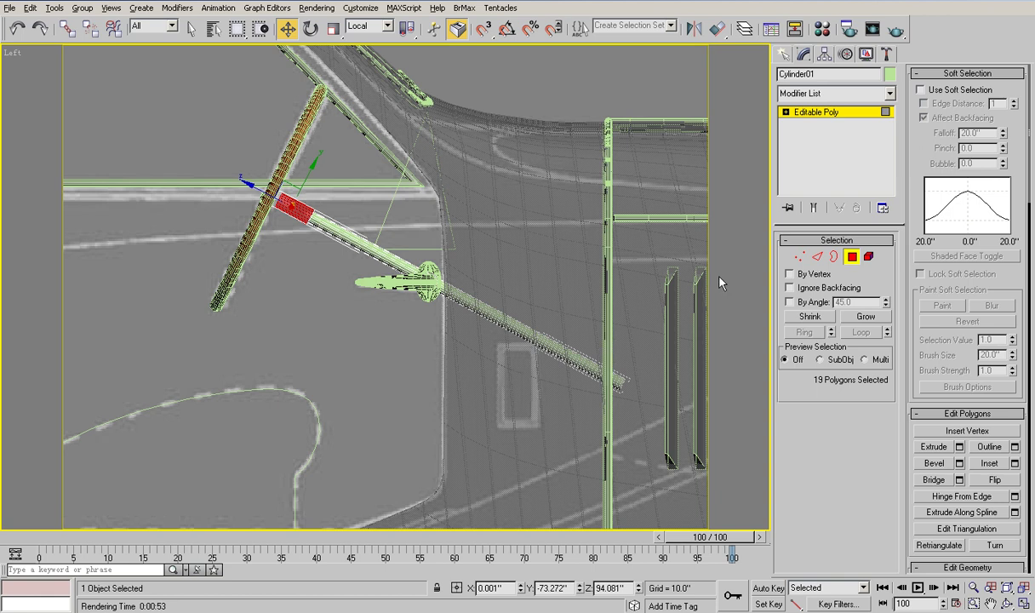
left_click(795, 257)
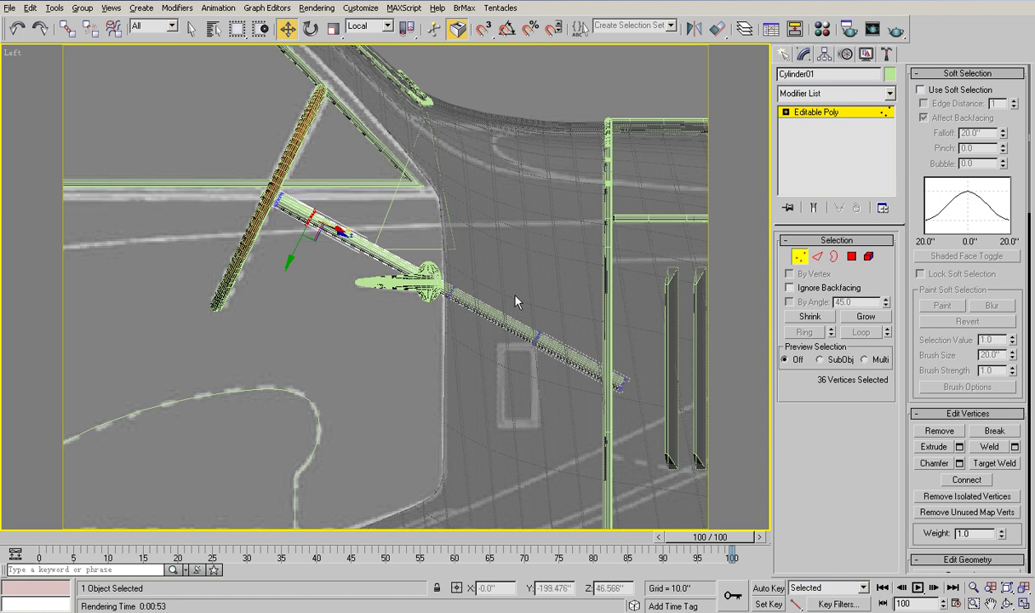
Step: Select a polygon band lower on the column and extrude it 2.1"
left_click(851, 257)
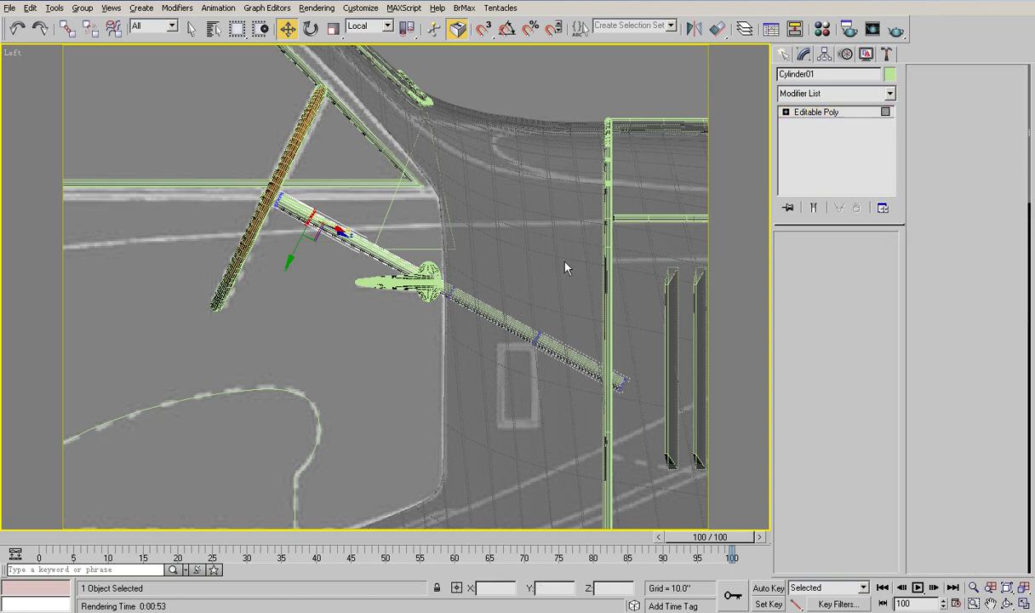
left_click_drag(519, 262, 468, 336)
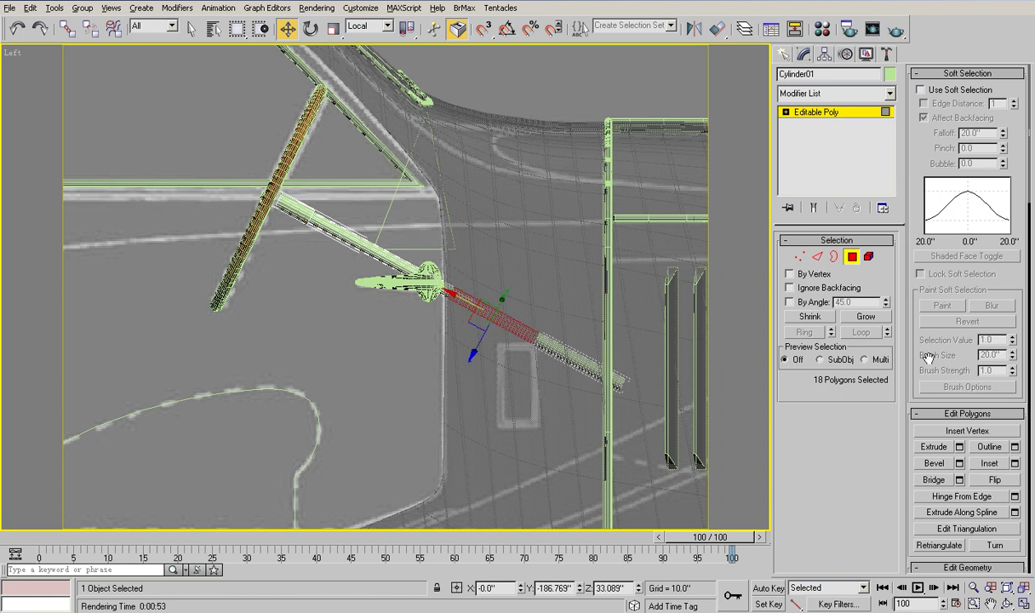
left_click(958, 447)
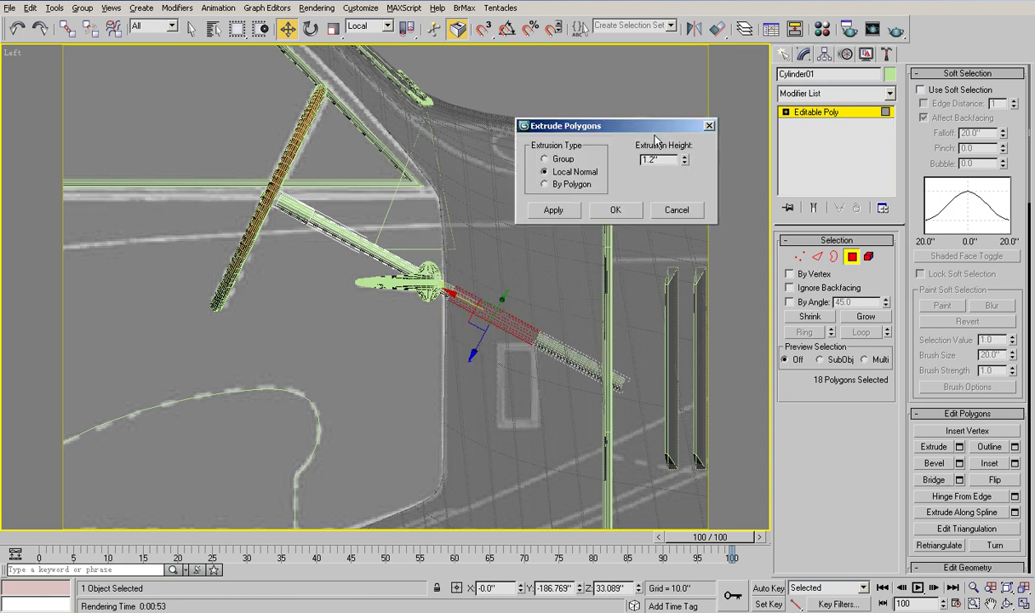
left_click_drag(684, 159, 685, 103)
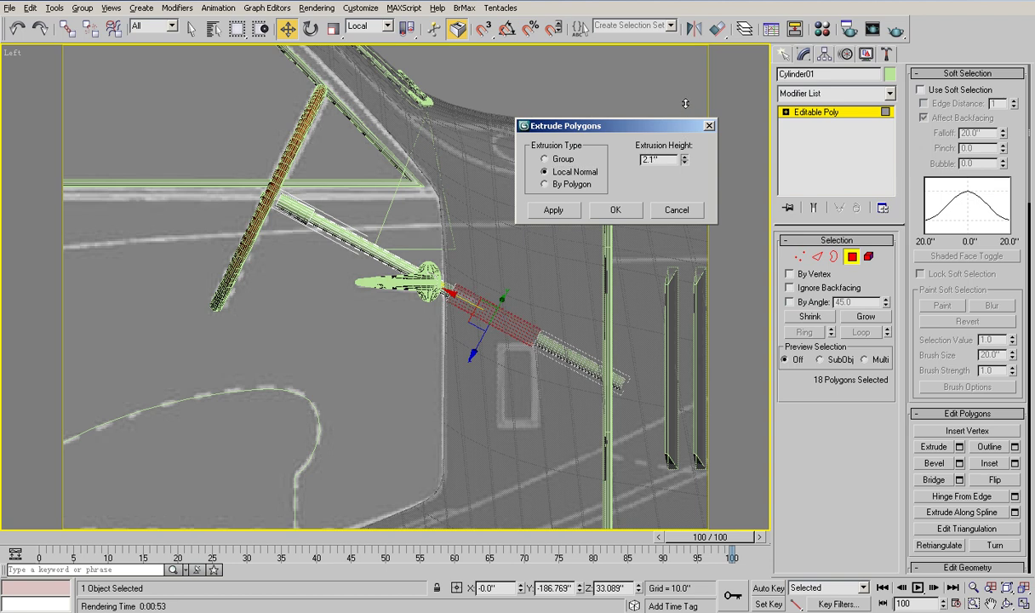
left_click(616, 211)
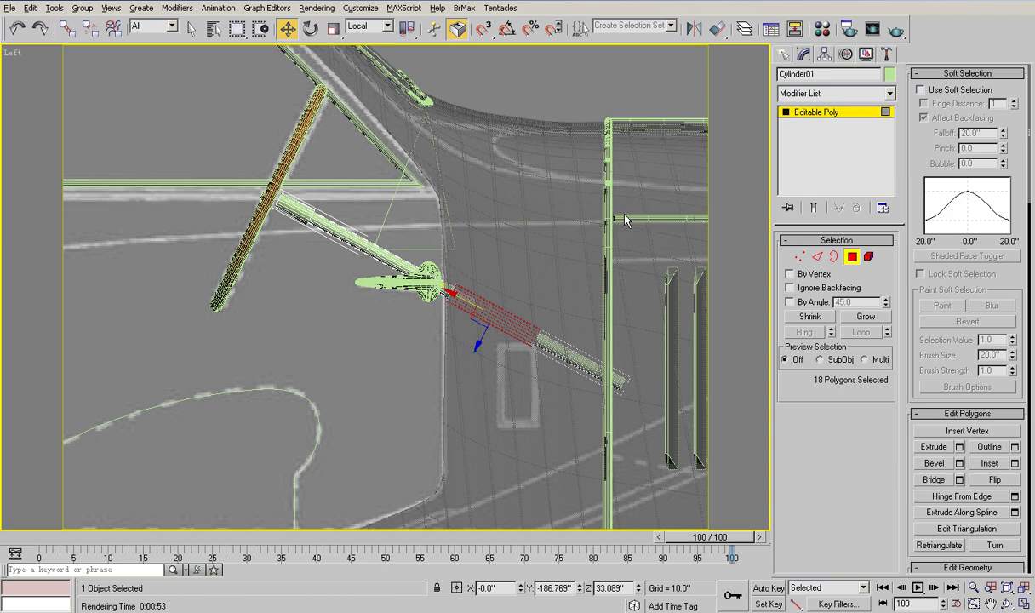
left_click(851, 256)
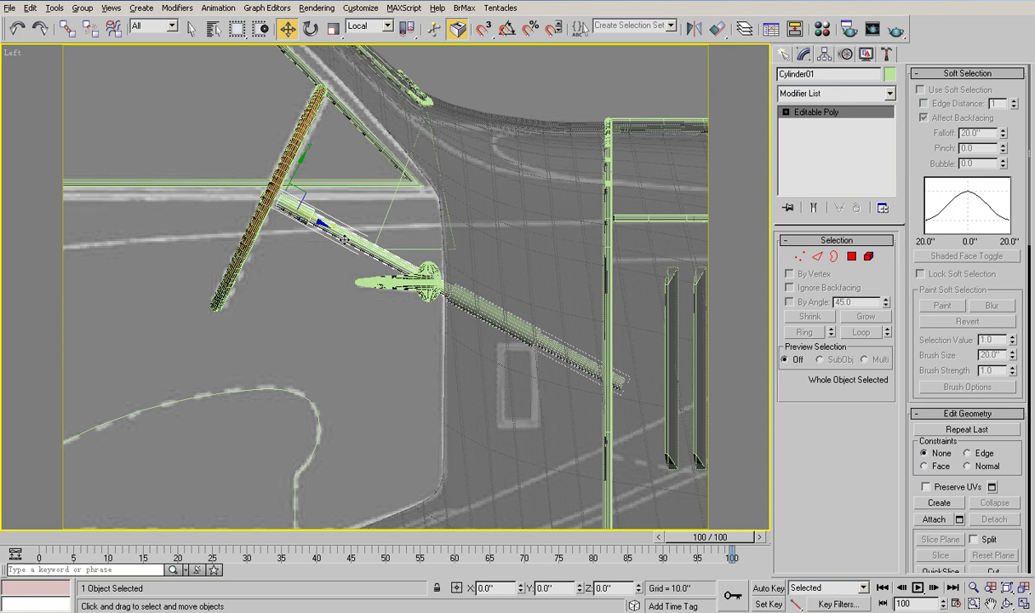
Step: Select the column's top-end vertex ring, set the Left view to wireframe, and zoom on the joint
left_click(799, 256)
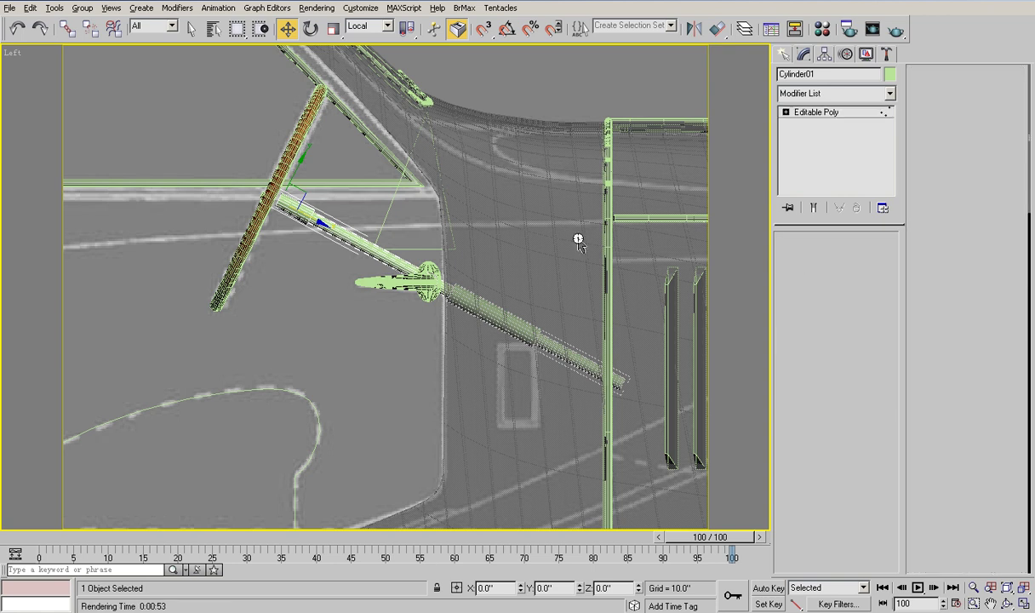
left_click_drag(220, 169, 281, 211)
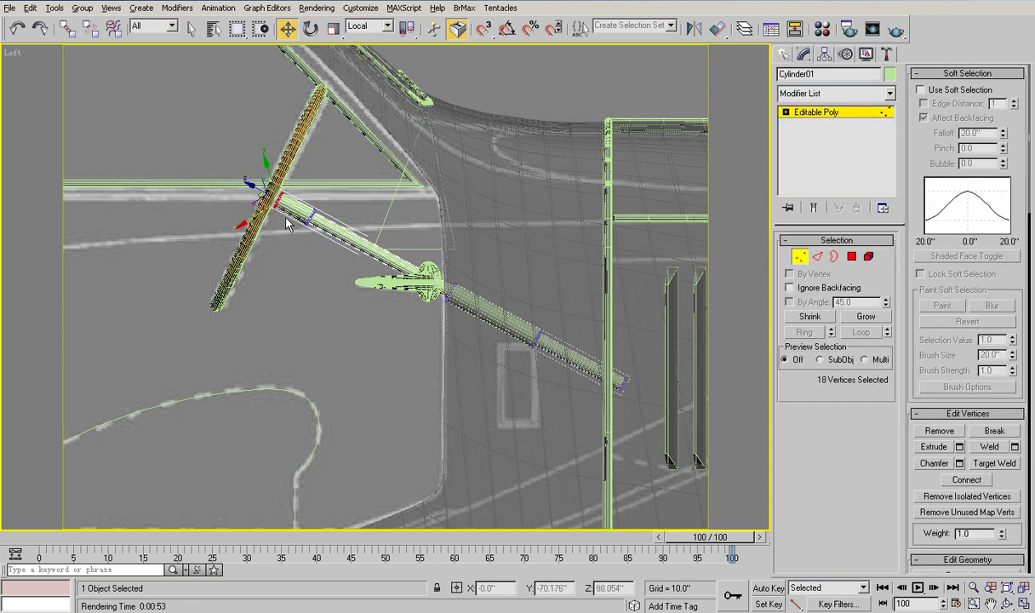
right_click(11, 56)
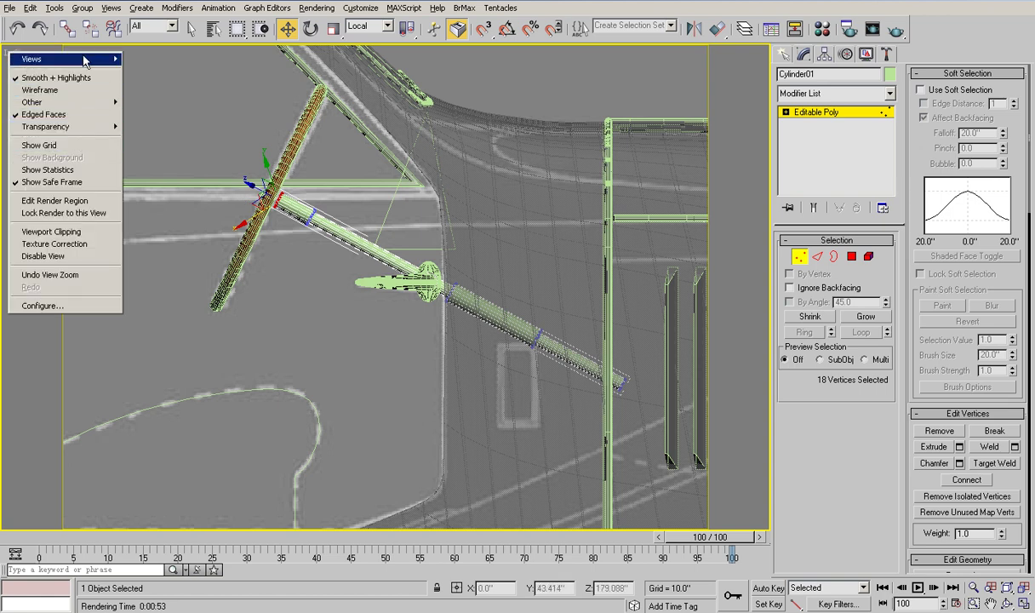
mouse_move(64, 59)
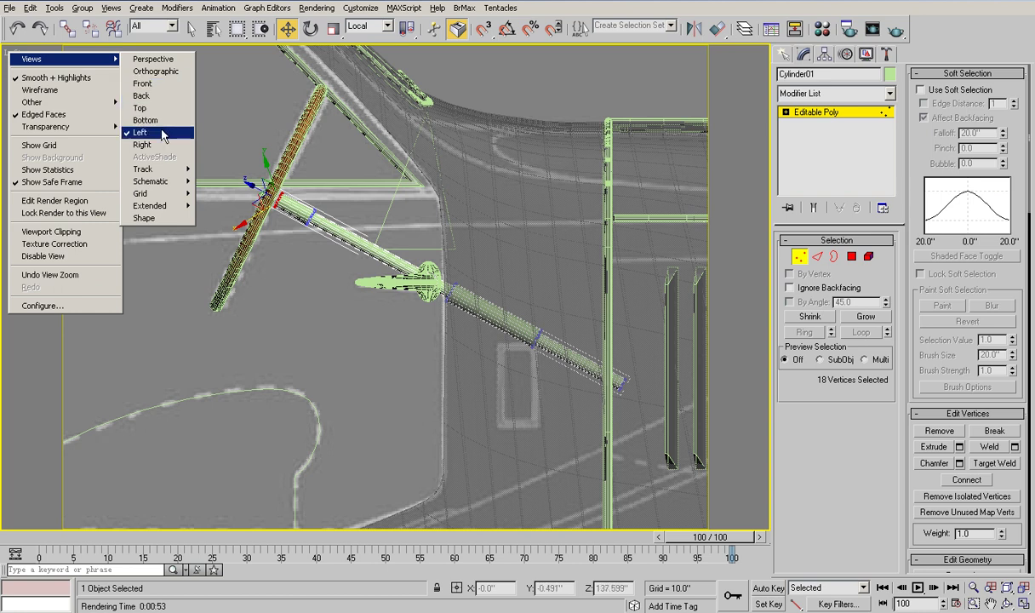
left_click(40, 89)
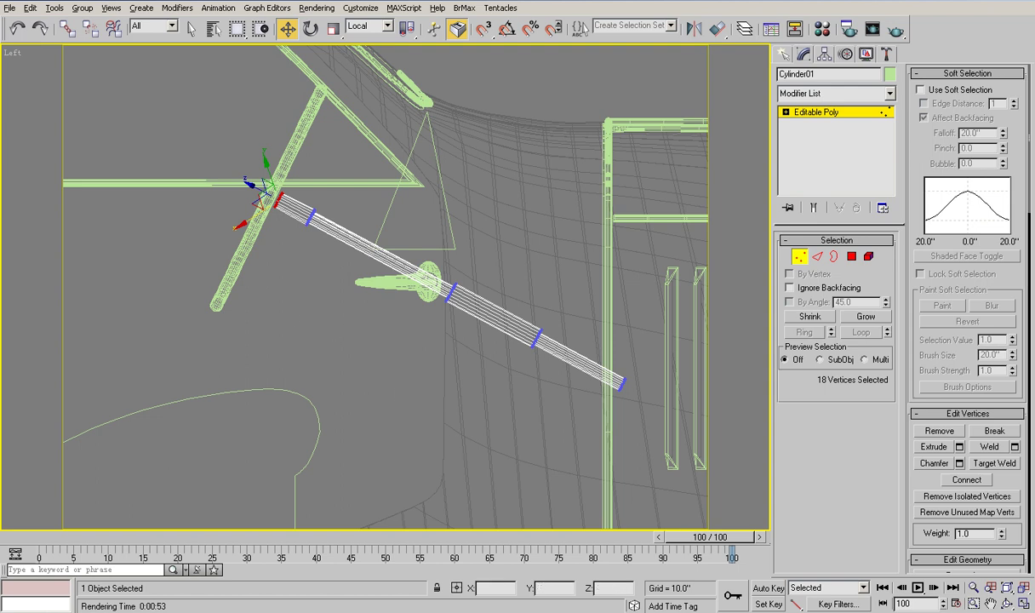
left_click(973, 603)
left_click_drag(204, 143, 223, 161)
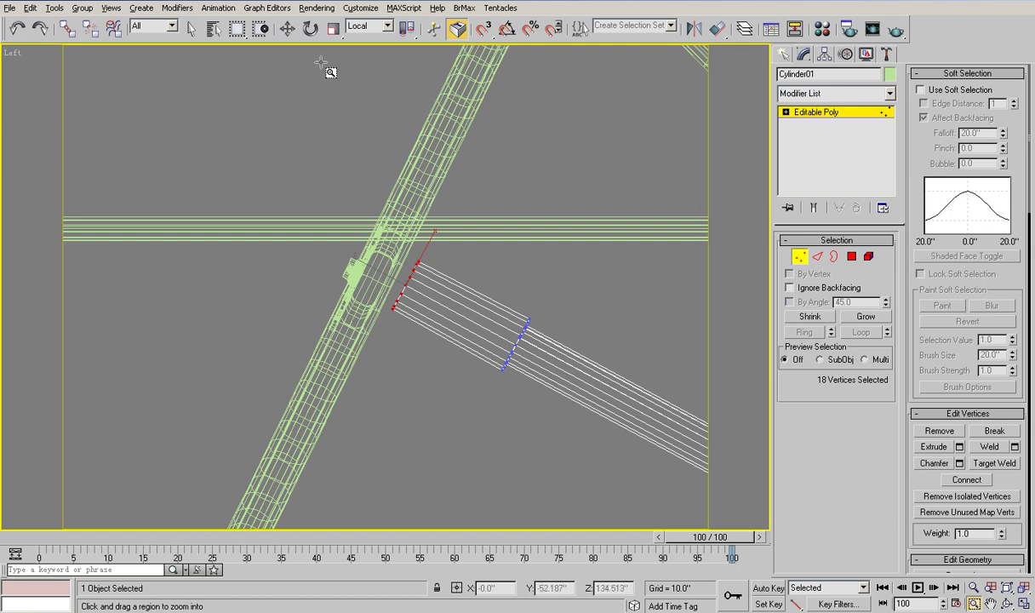
Step: Move the end vertices up-left in View coordinates until the column meets the wheel hub
left_click(287, 28)
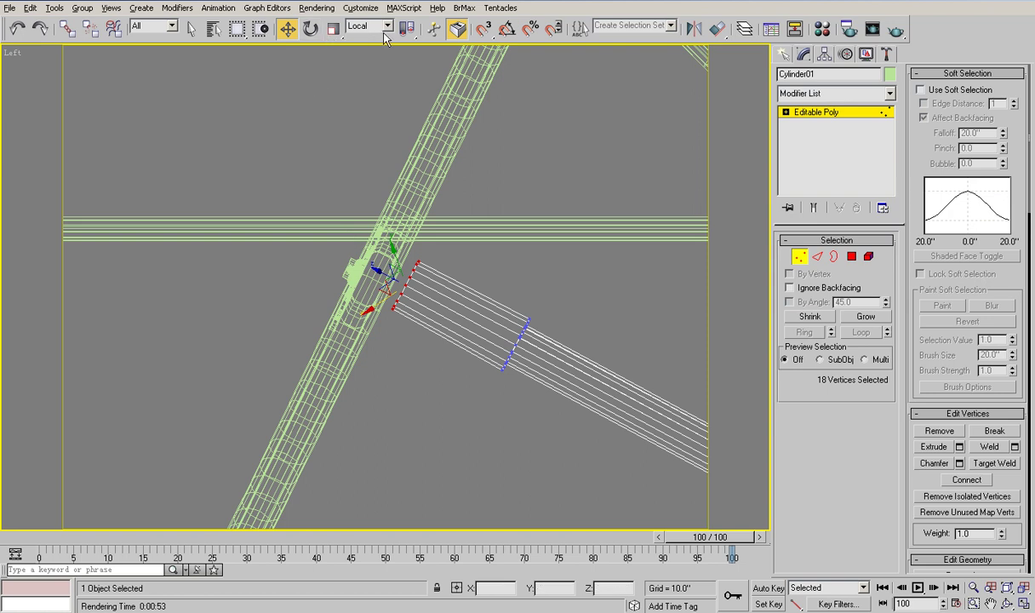
left_click(387, 26)
left_click(362, 39)
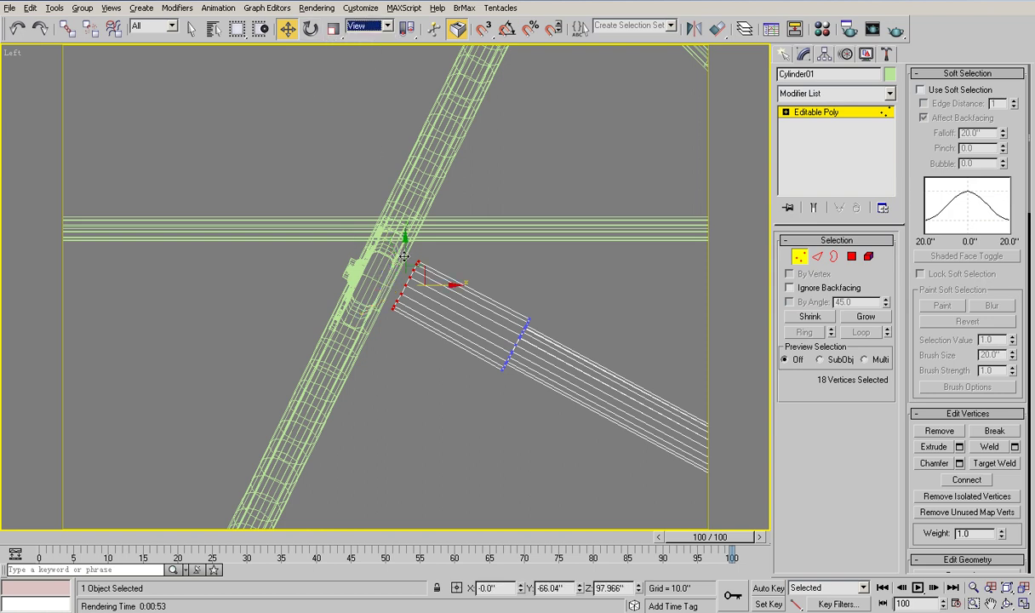
left_click_drag(424, 273, 397, 256)
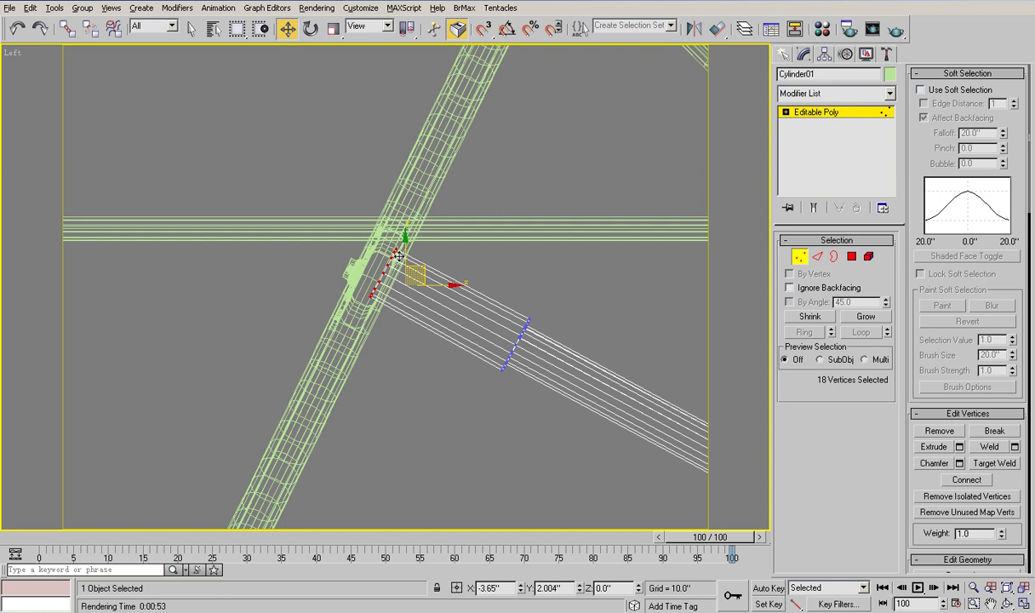
left_click_drag(398, 255, 397, 254)
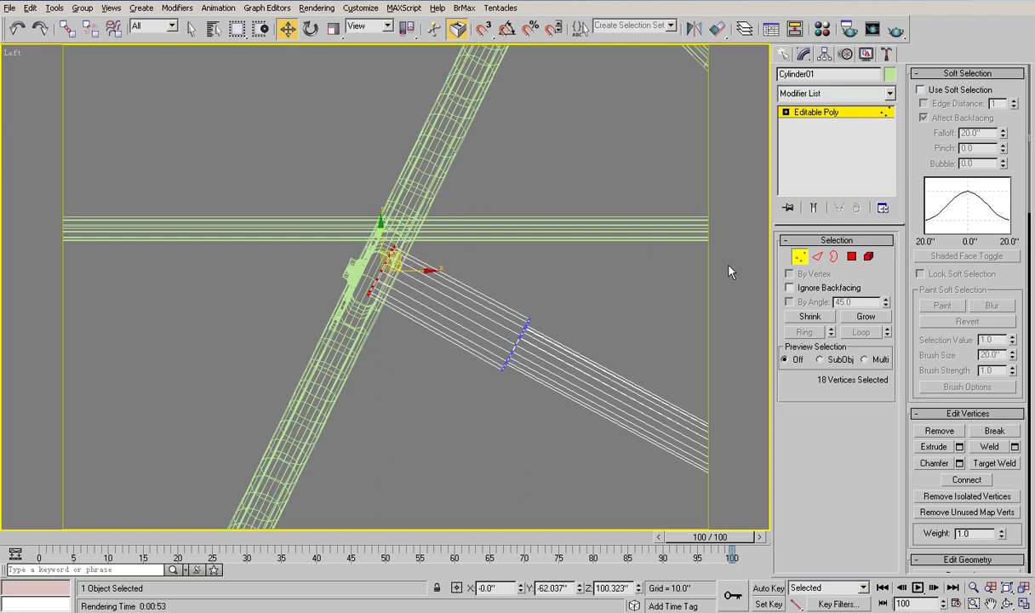
left_click(800, 257)
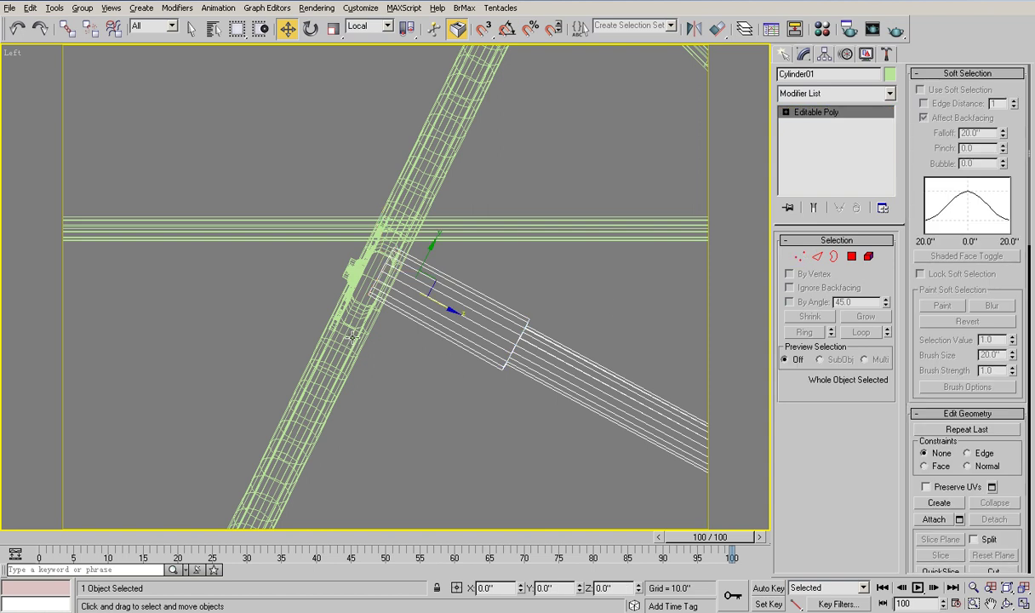
Step: Shift the column slightly left and nudge its shrunken top face along local Z
left_click_drag(444, 304, 443, 304)
left_click(799, 256)
left_click(851, 257)
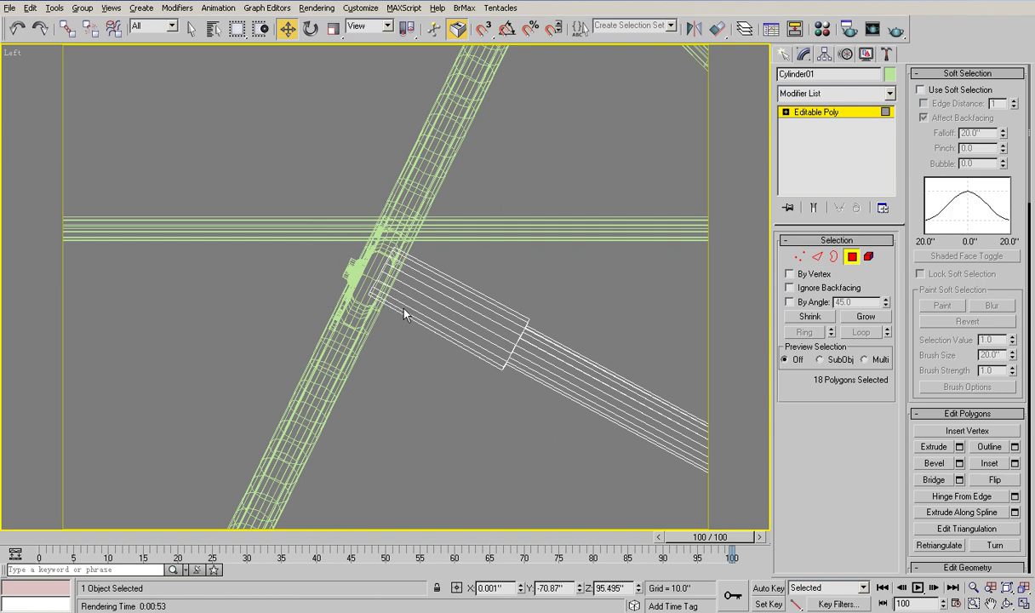
left_click_drag(306, 217, 385, 295)
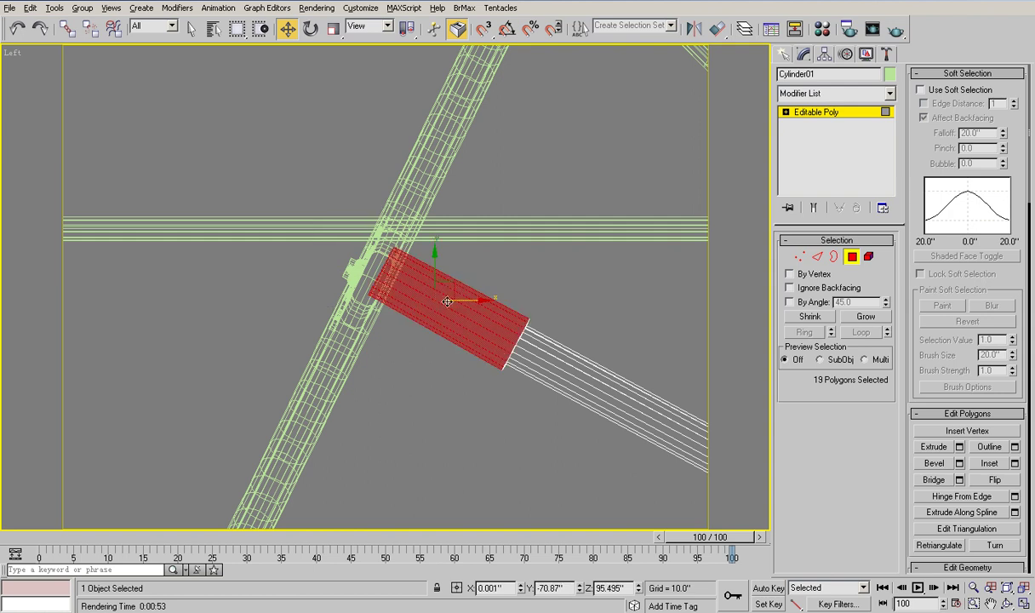
left_click(373, 27)
left_click(359, 75)
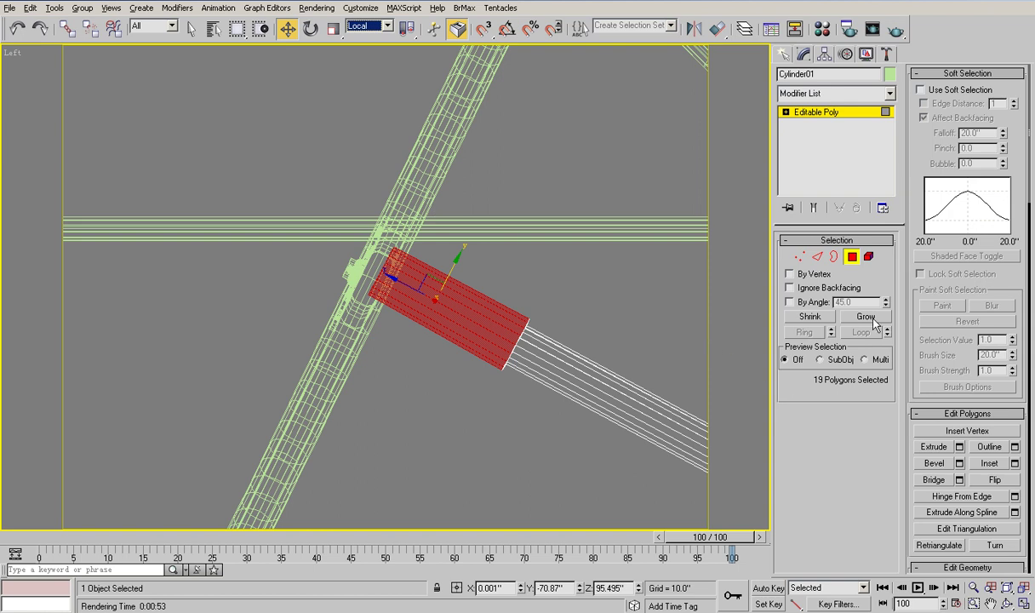
left_click(813, 316)
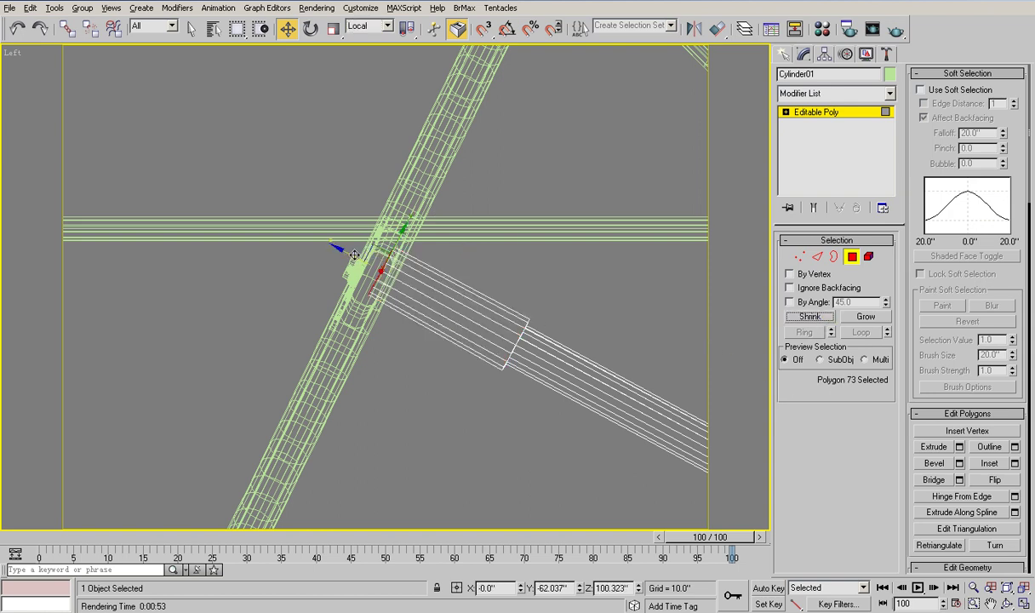
mouse_move(349, 248)
left_mouse_down()
mouse_move(364, 262)
mouse_move(349, 250)
left_mouse_up()
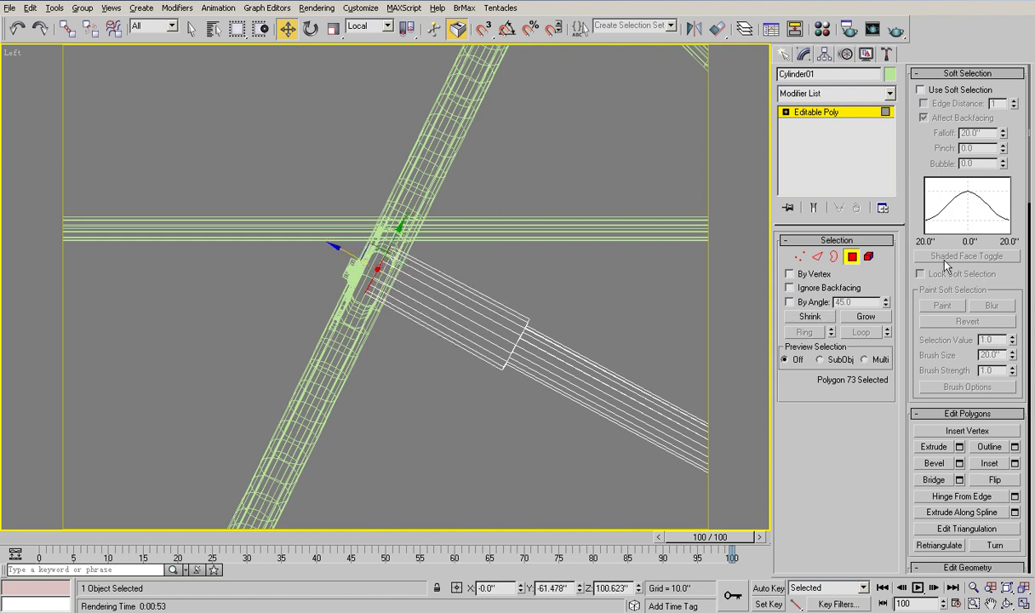
Step: Tilt the steering wheel group about 3 degrees so it sits on the column
left_click(851, 256)
left_click(445, 132)
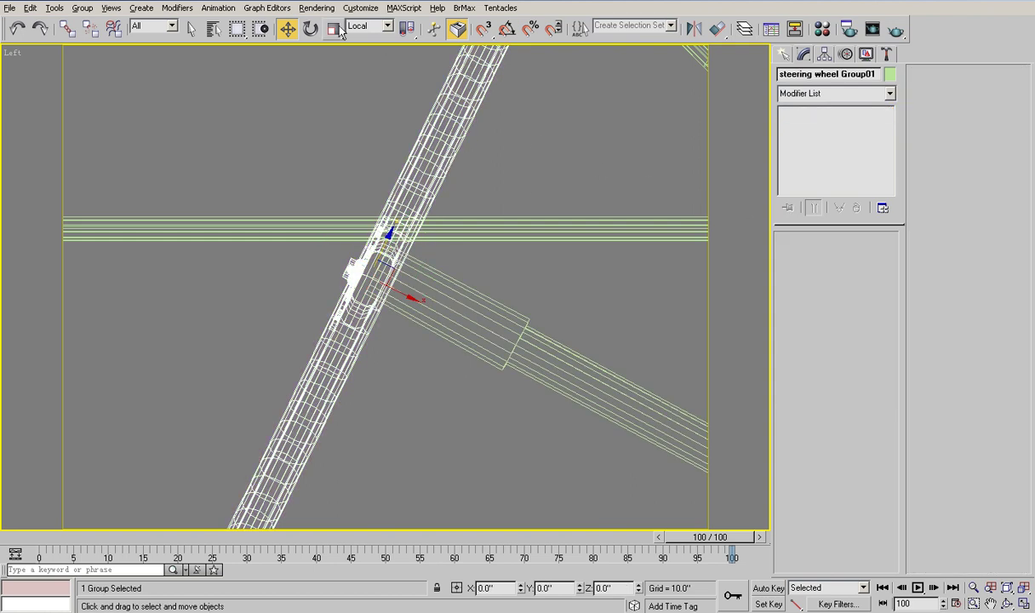
left_click(310, 28)
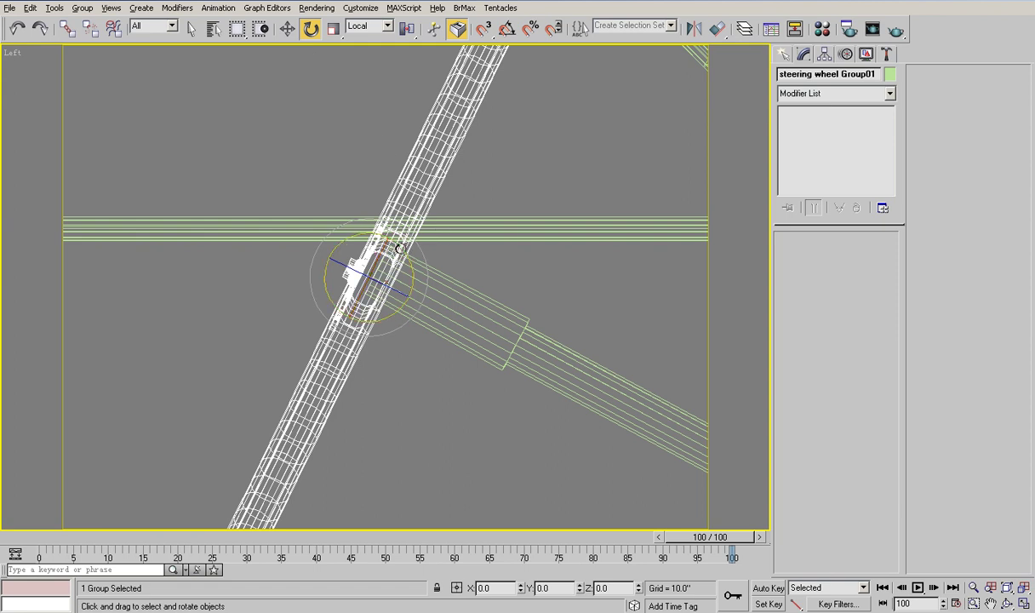
left_click_drag(403, 249, 403, 255)
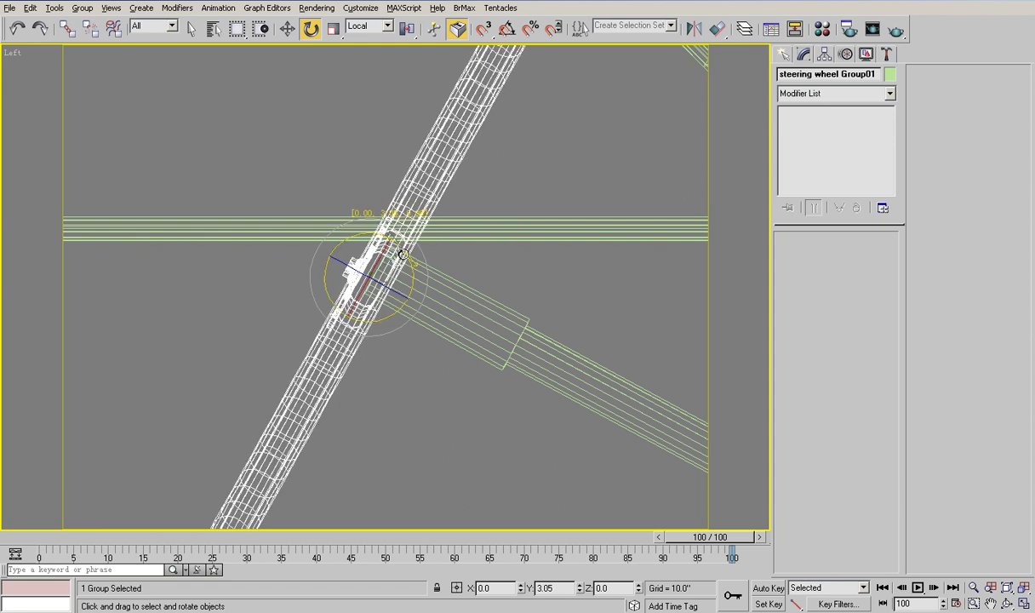
mouse_move(402, 255)
left_mouse_down()
mouse_move(397, 228)
mouse_move(371, 221)
left_mouse_up()
left_click(288, 30)
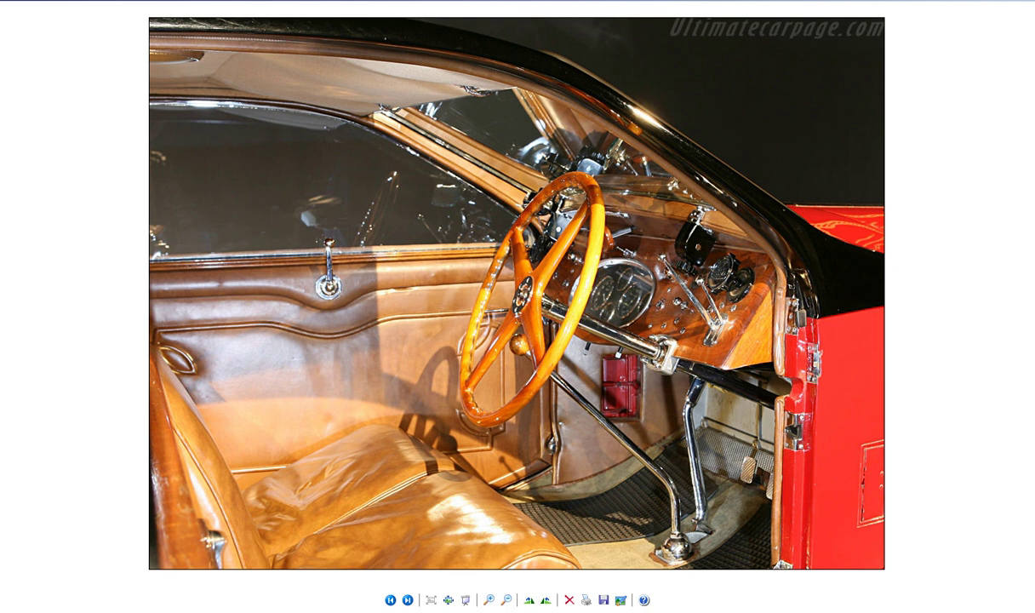
key("alt+Tab")
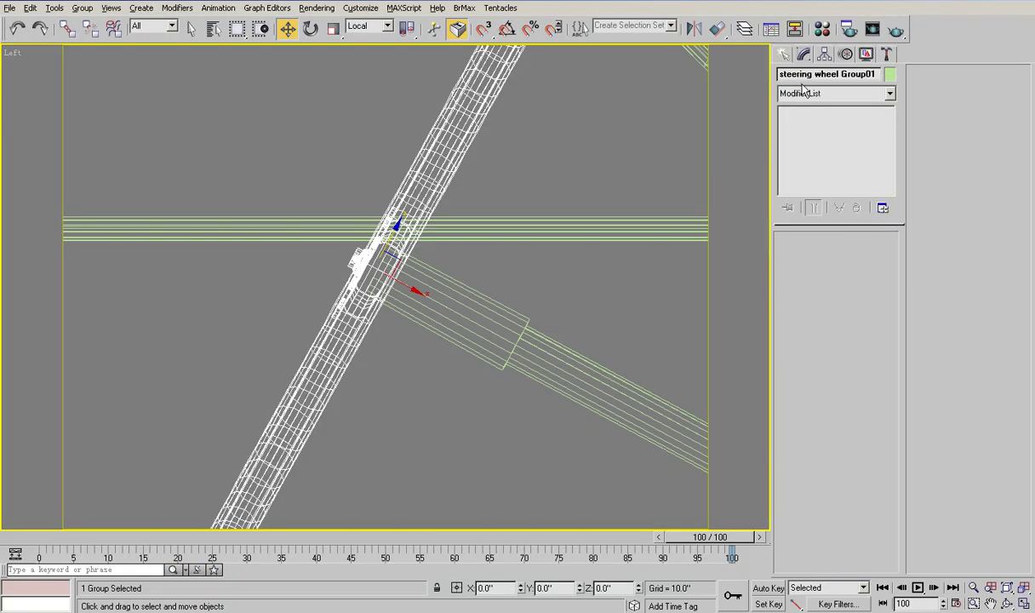
Step: Load the scene's Chrome Brushed material into an empty Material Editor slot, with Cylinder01 selected
key("m")
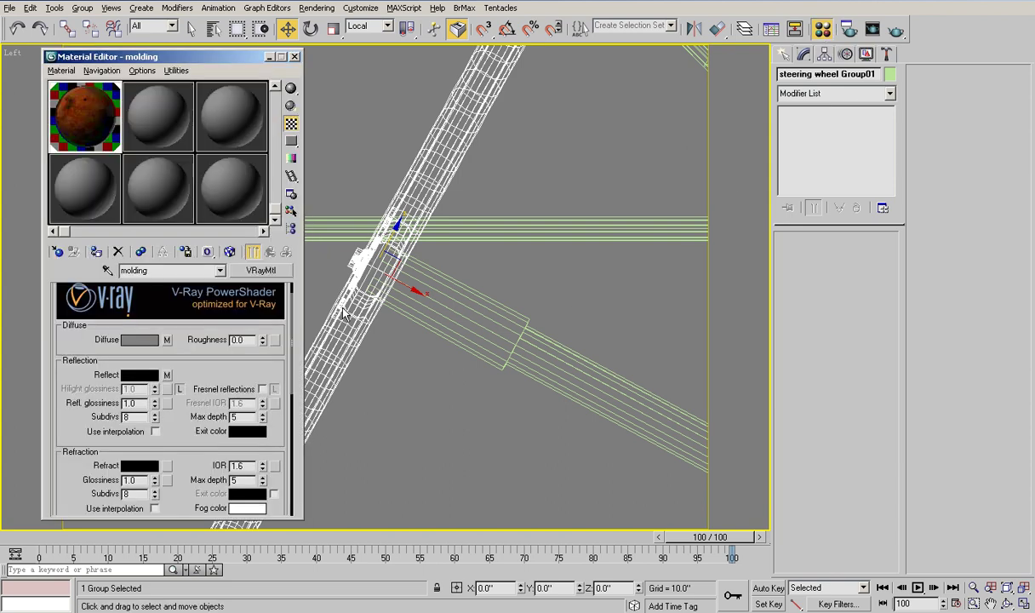
left_click(461, 317)
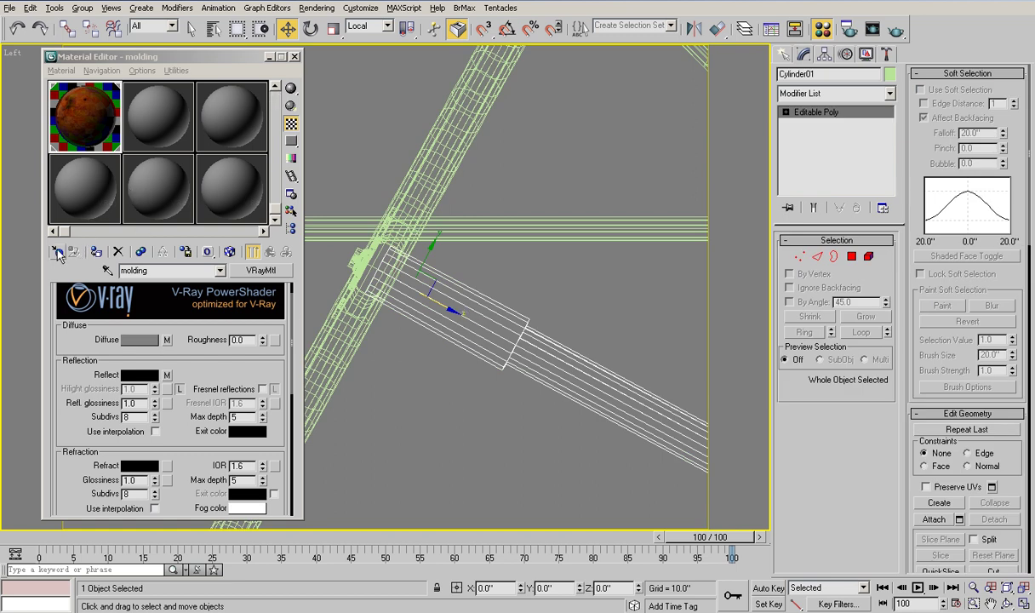
left_click(57, 251)
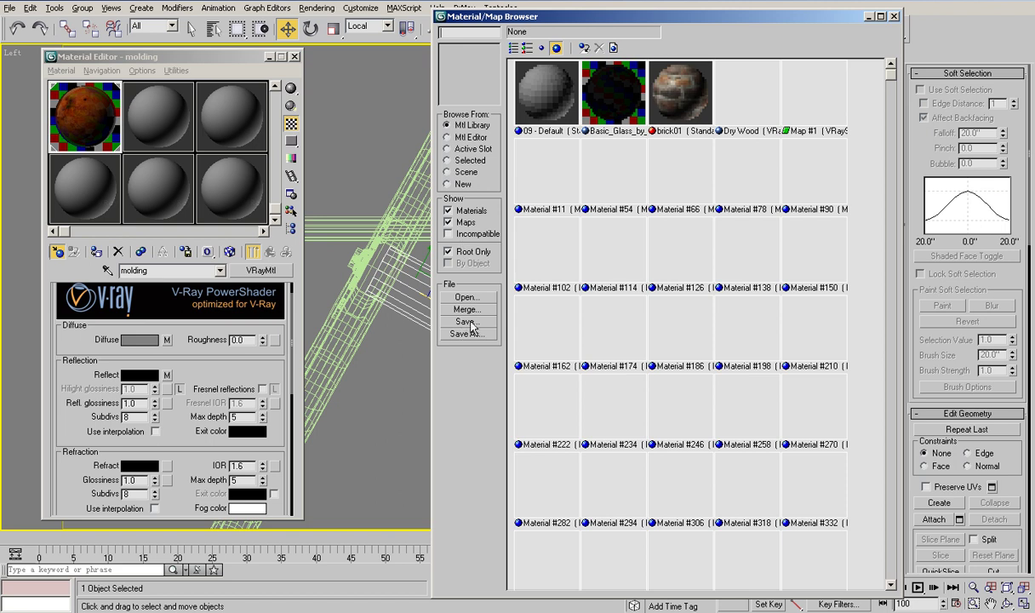
left_click(447, 171)
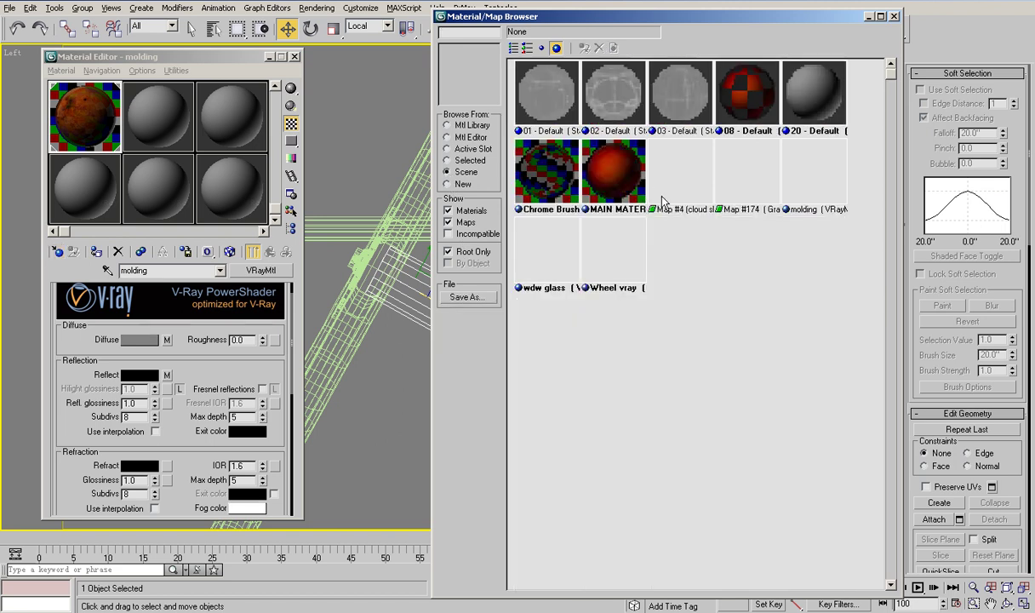
left_click(554, 178)
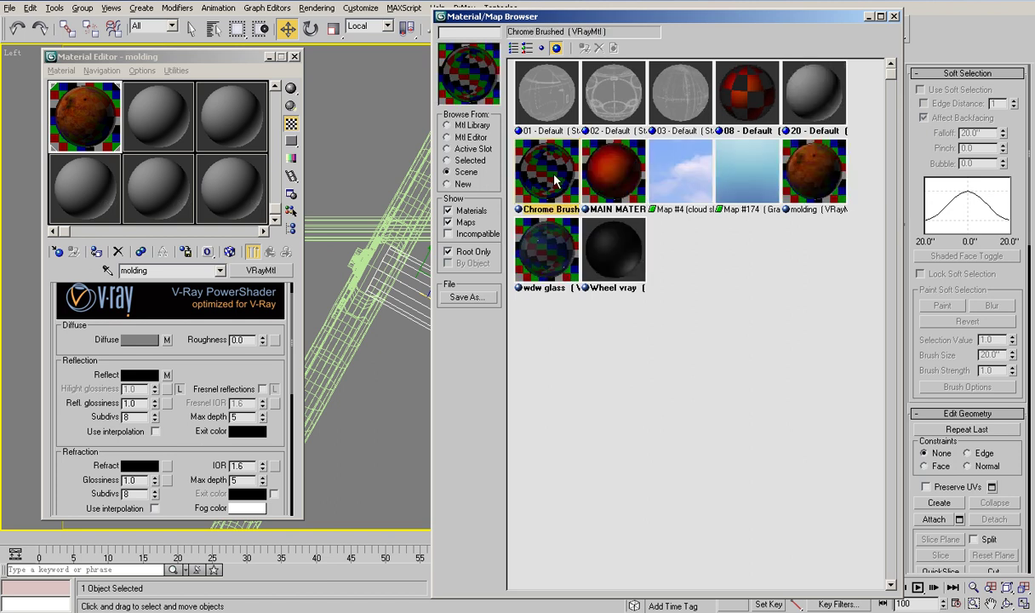
left_click(145, 187)
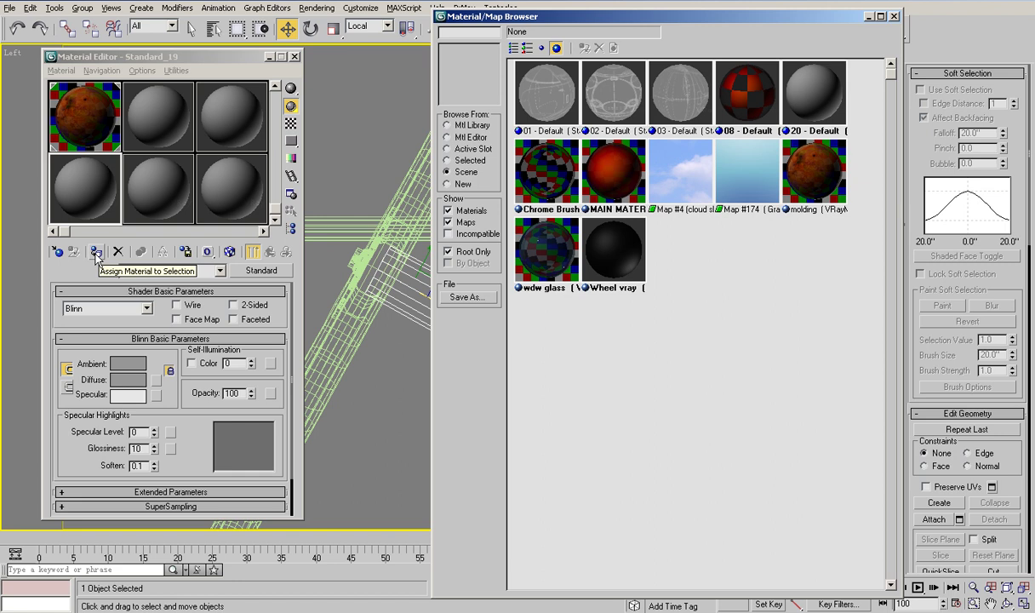
double_click(545, 183)
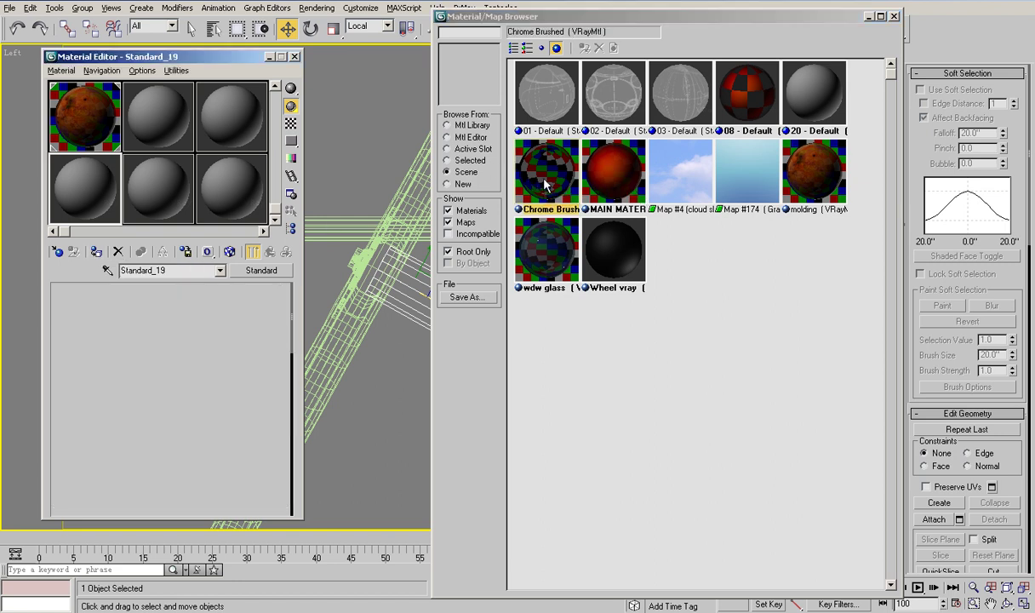
left_click(894, 15)
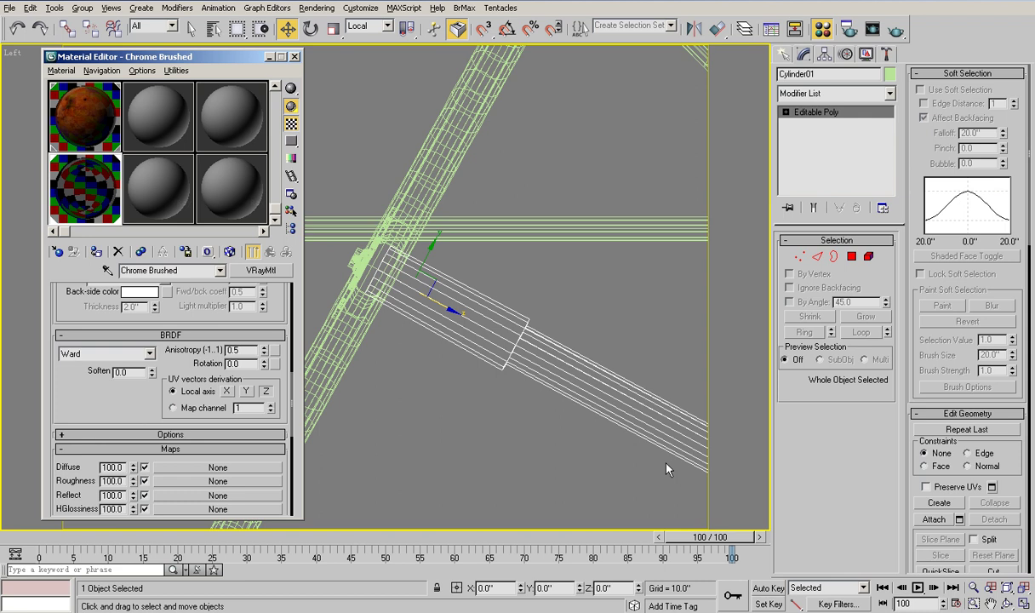
Step: Zoom out to reveal Line02, select it, and open its Modifier List
left_click(784, 54)
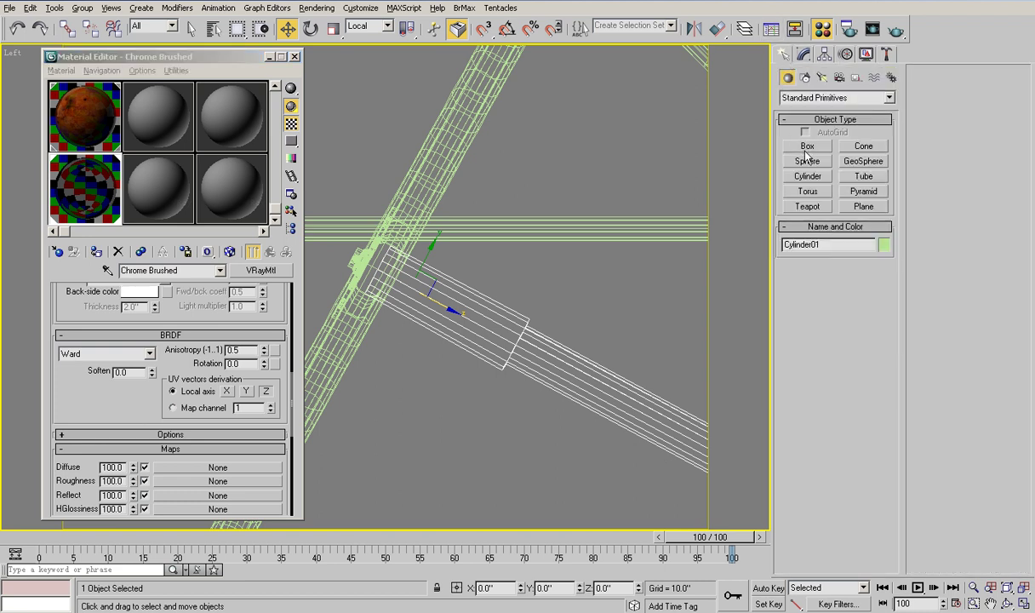
left_click(973, 587)
mouse_move(698, 389)
left_mouse_down()
mouse_move(680, 464)
mouse_move(680, 455)
left_mouse_up()
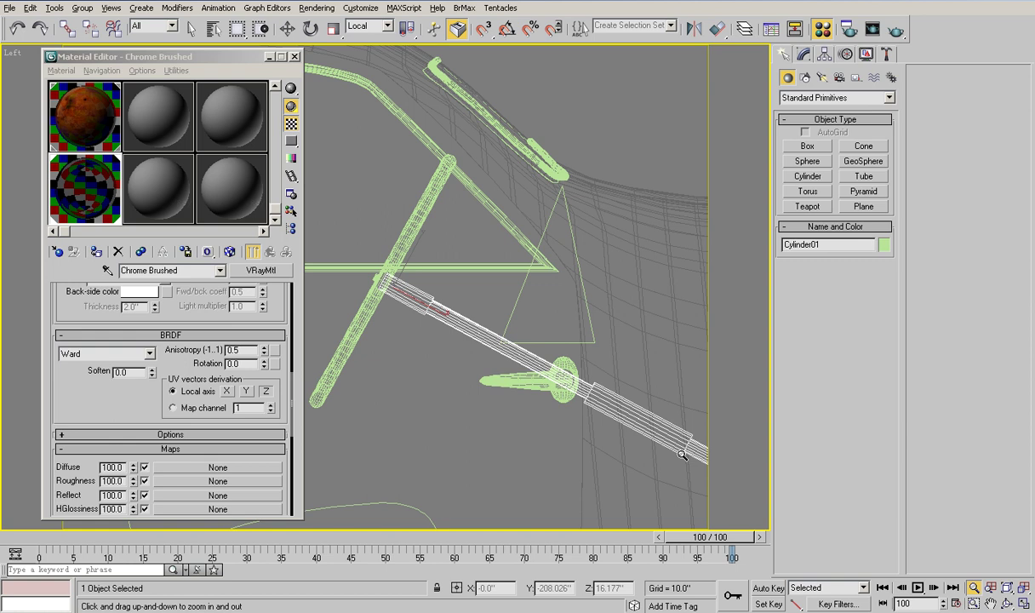
key("w")
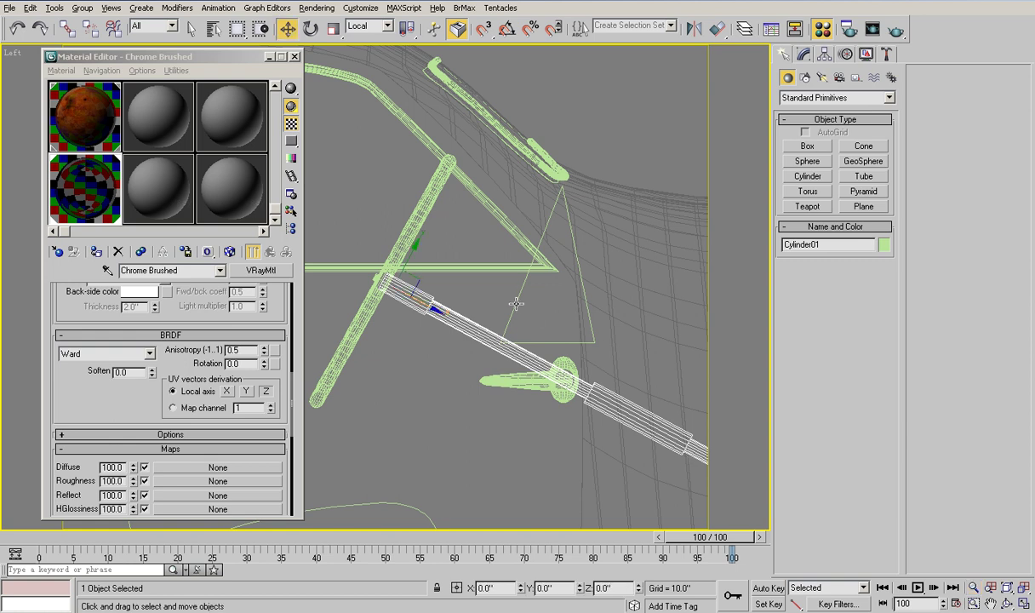
left_click(522, 291)
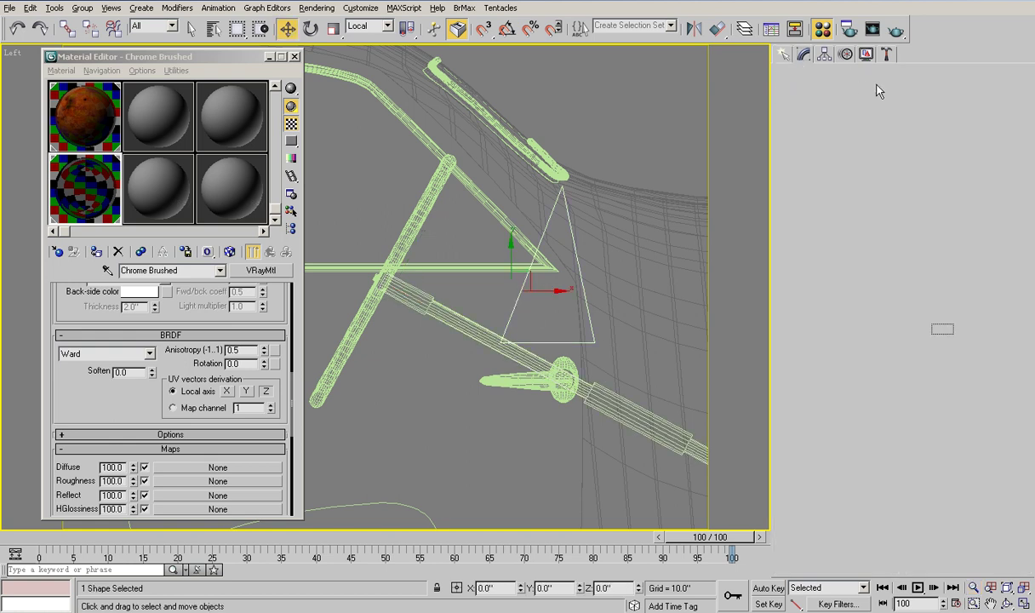
left_click(803, 53)
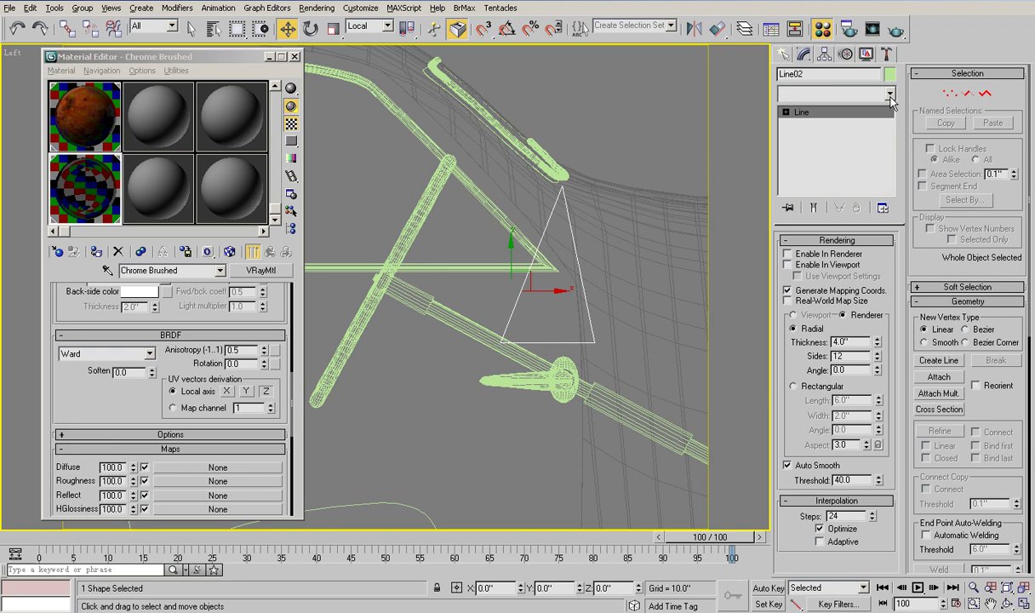
left_click(889, 94)
Step: Apply an Extrude modifier of 190.0 to the Line02 triangle
scroll(894, 228, "down", 3)
left_click_drag(894, 228, 893, 283)
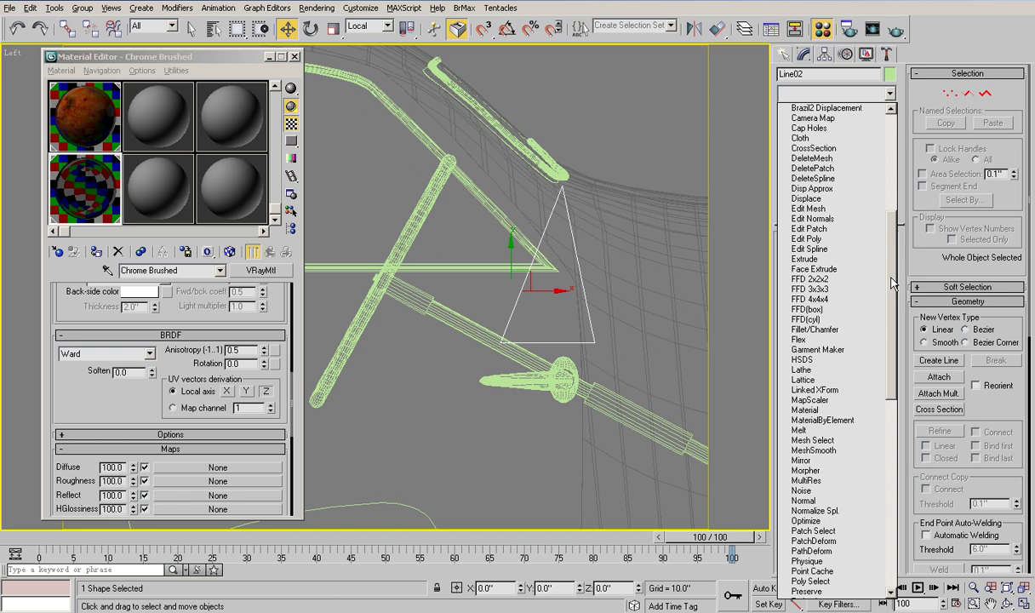
left_click(843, 259)
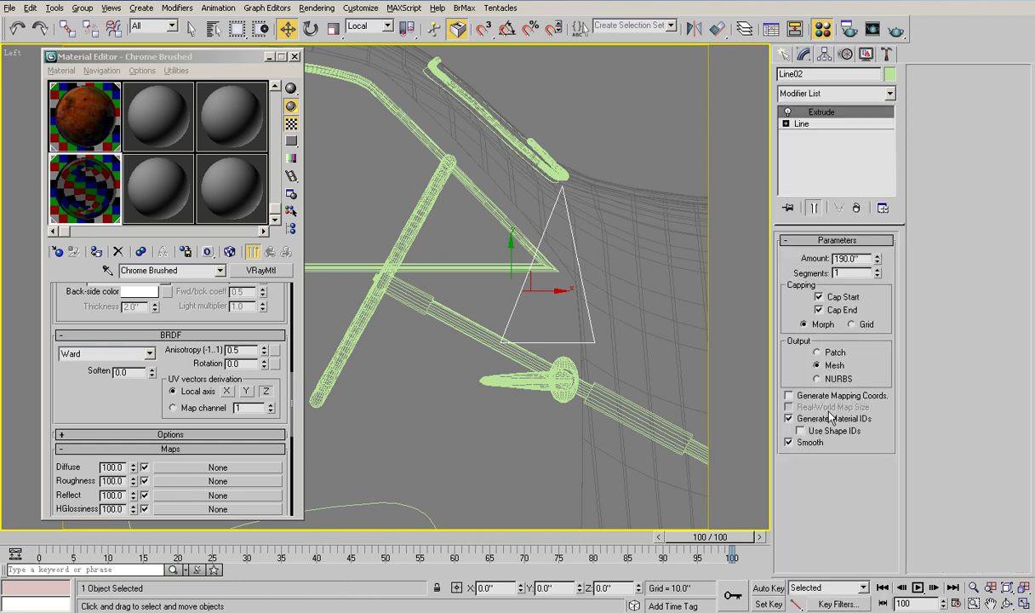
Step: Switch to Top view, close the Material Editor and zoom onto the dashboard and steering wheel
key("t")
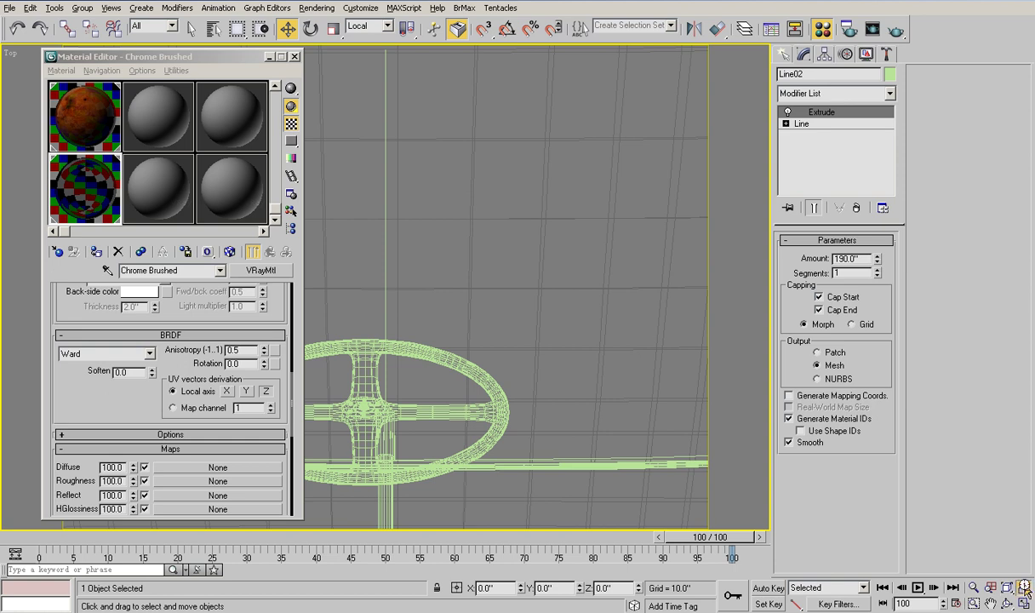
left_click(1024, 588)
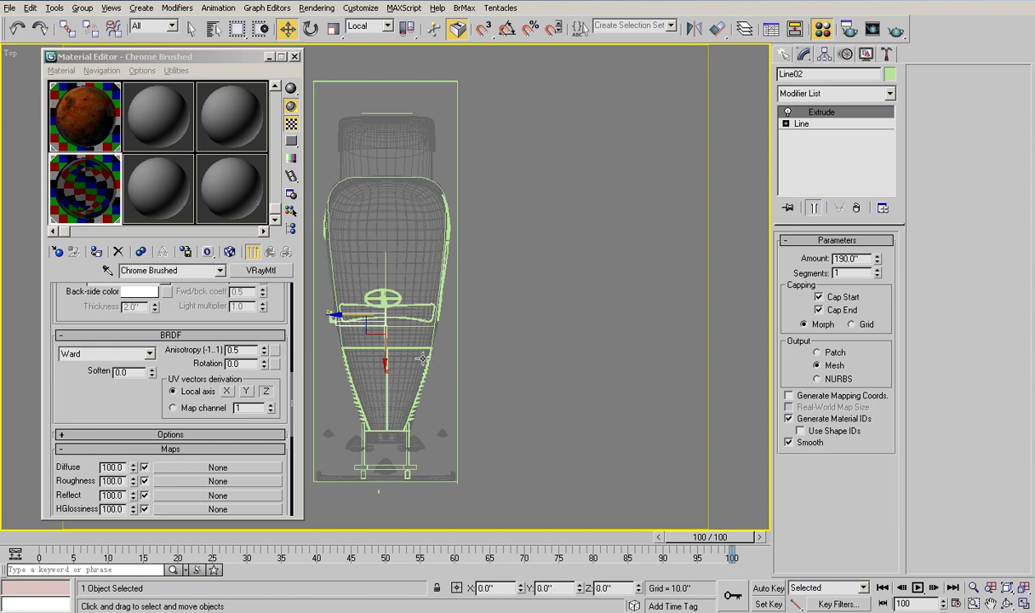
left_click(973, 603)
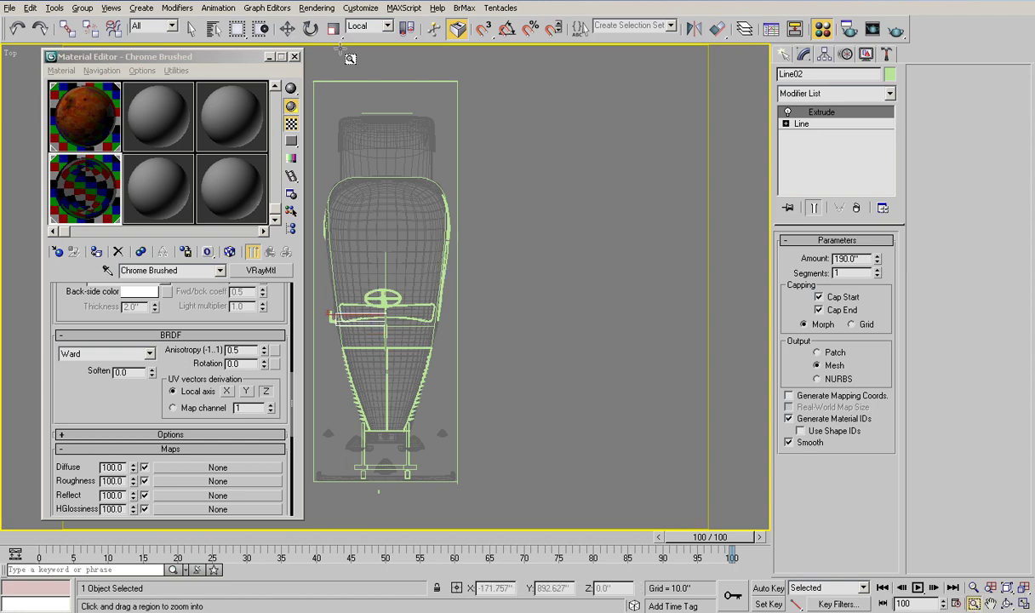
left_click(294, 56)
left_click_drag(264, 208, 480, 394)
key("w")
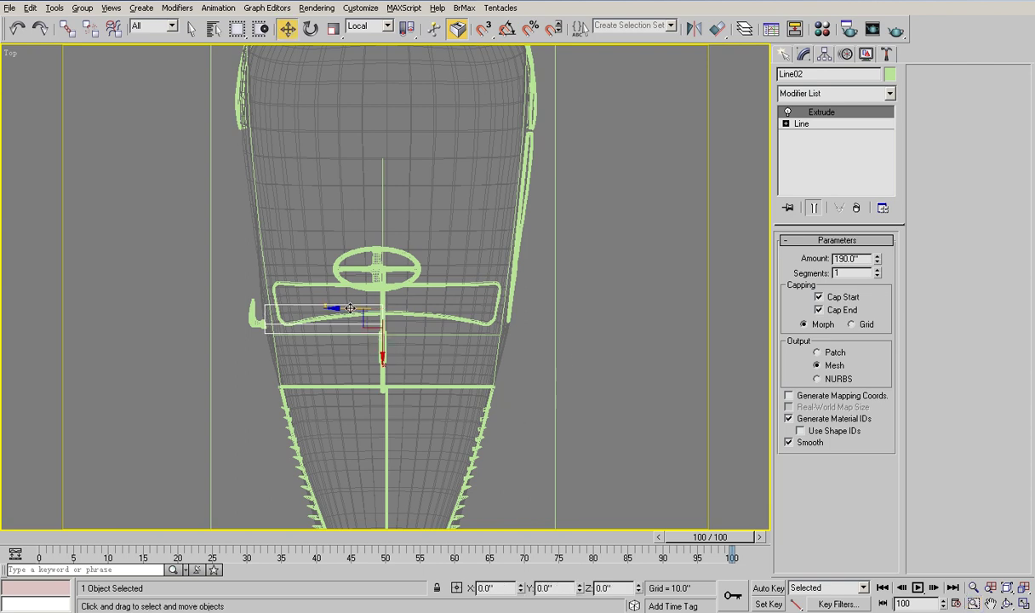
Step: Slide the Line02 board right along the dashboard and raise its extrusion to 364.0
left_click(350, 308)
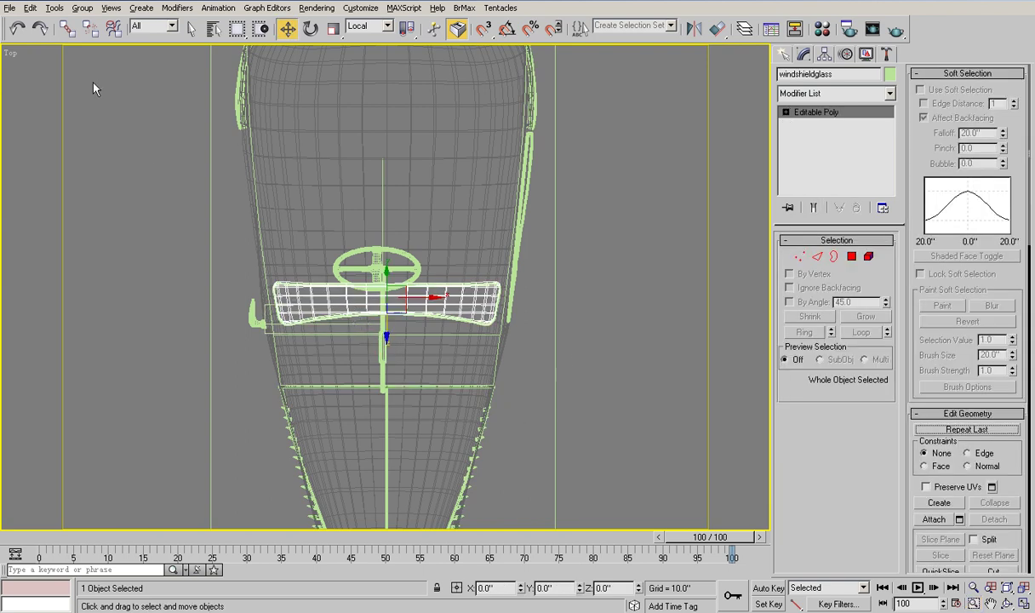
left_click(16, 29)
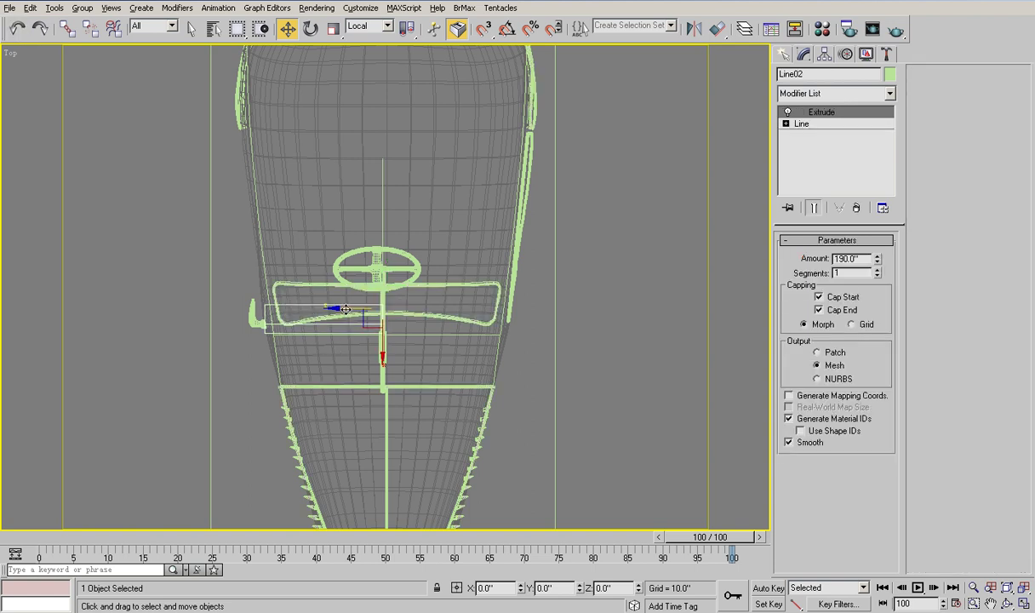
left_click_drag(353, 308, 463, 324)
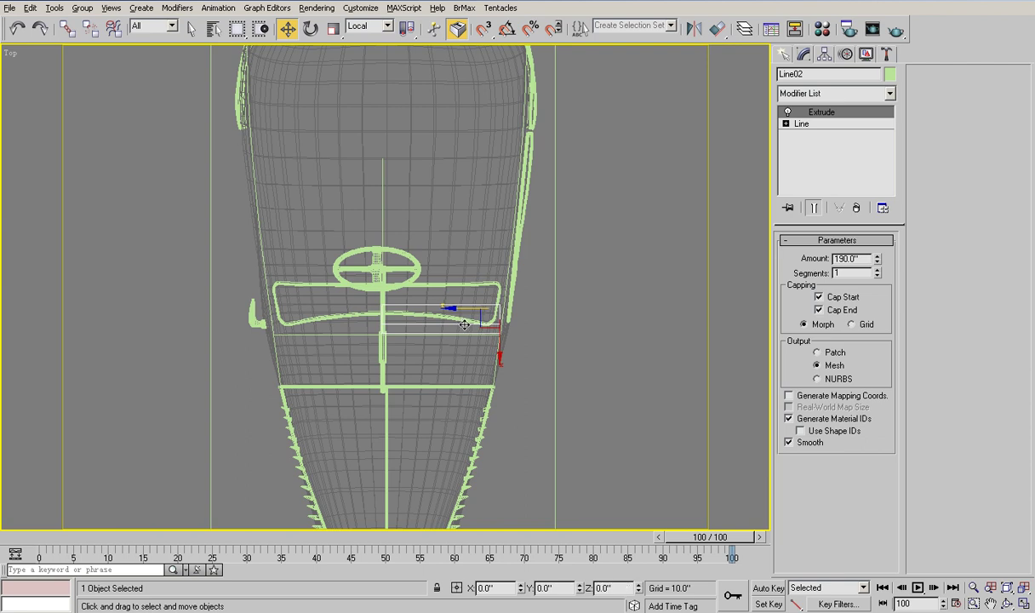
mouse_move(877, 259)
left_mouse_down()
mouse_move(809, 247)
mouse_move(828, 198)
mouse_move(781, 93)
mouse_move(805, 77)
mouse_move(770, 7)
left_mouse_up()
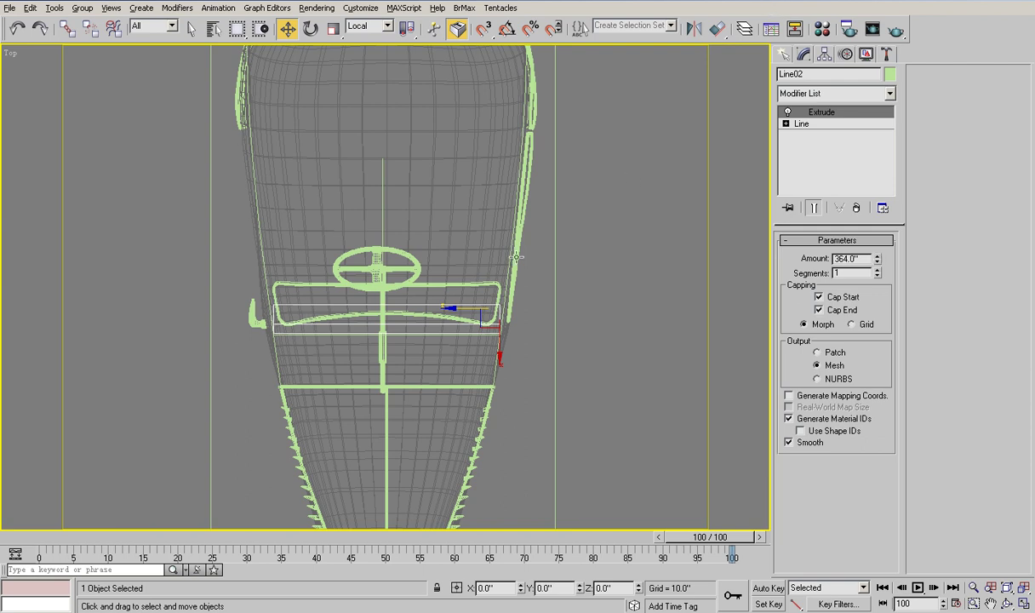
Step: Nudge Cylinder01 left, attach it to the steering wheel group, and move the group left
left_click(379, 349)
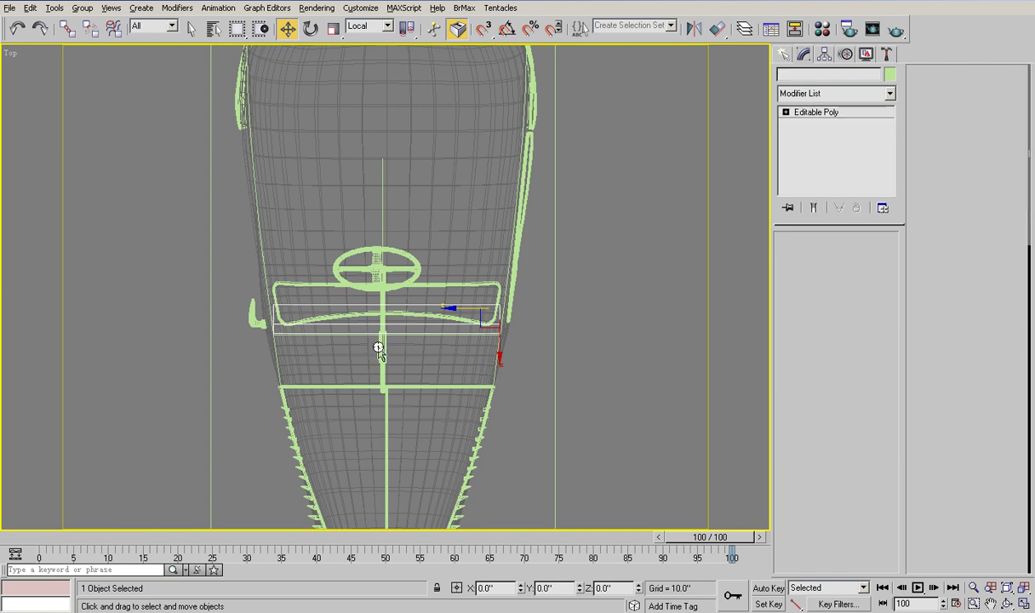
left_click_drag(427, 270, 421, 271)
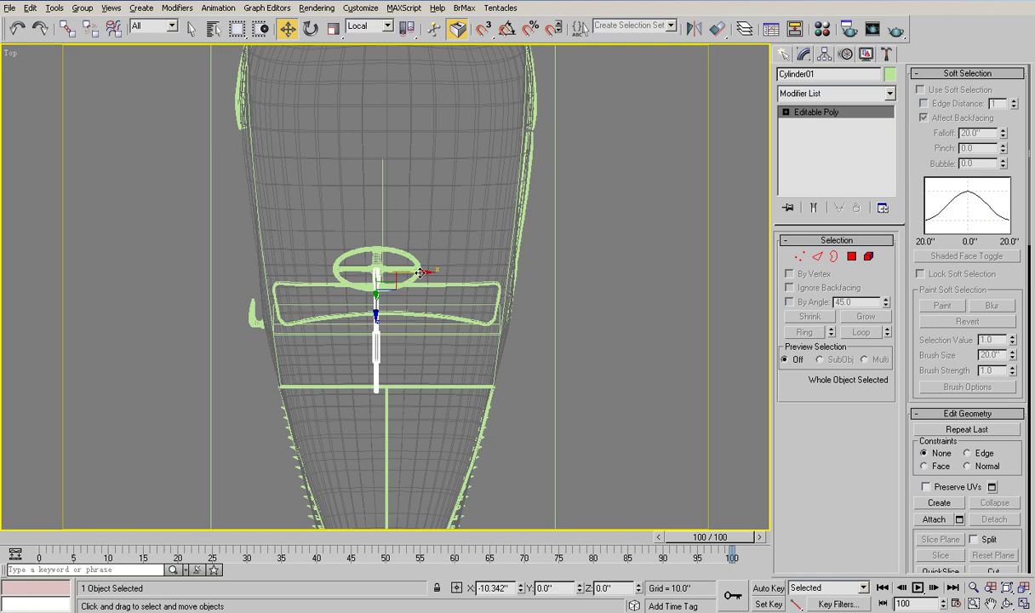
left_click_drag(420, 271, 420, 271)
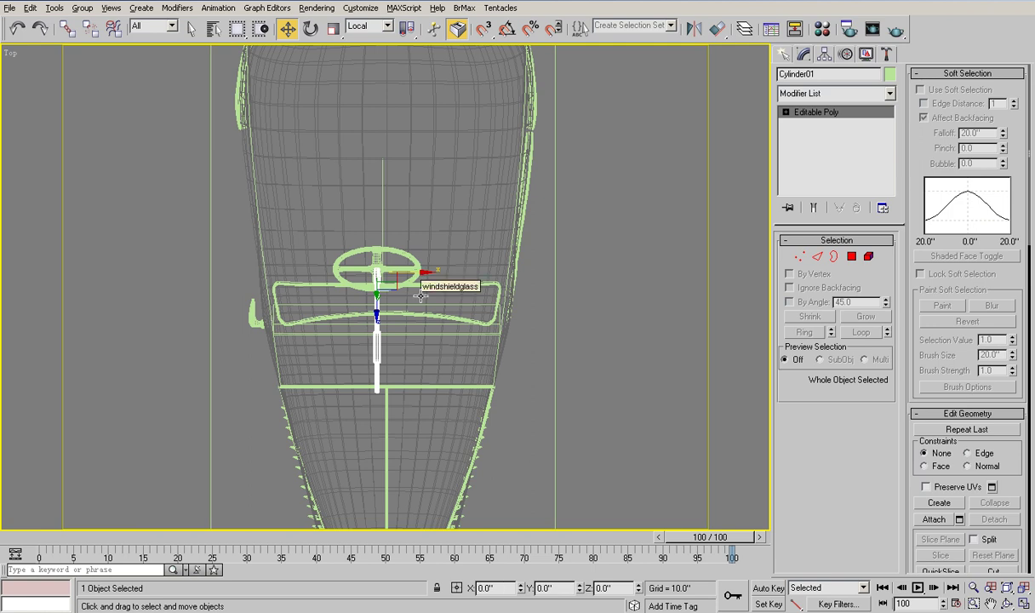
left_click(89, 11)
left_click(83, 84)
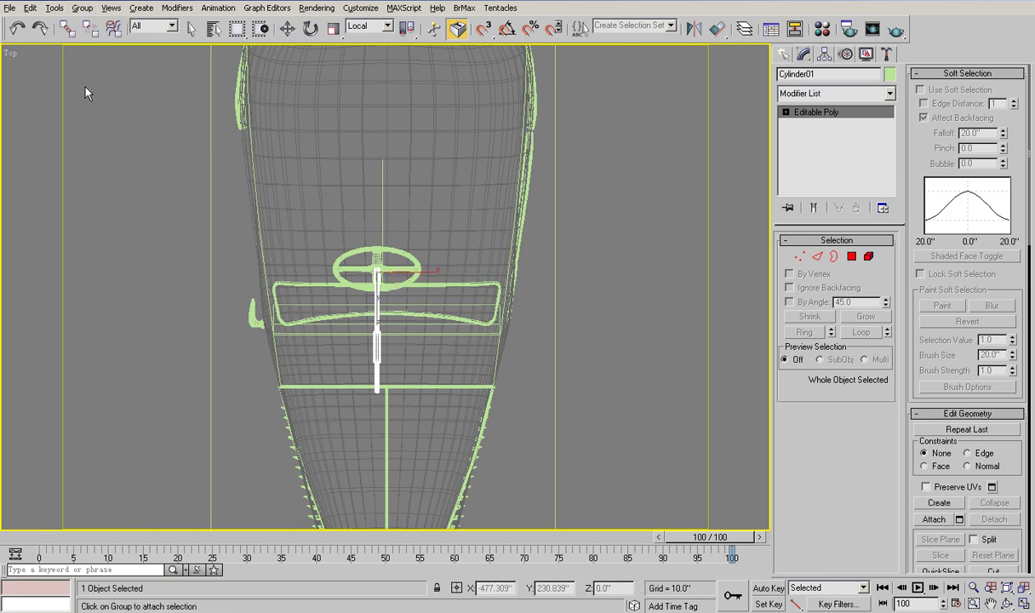
left_click(335, 263)
left_click_drag(411, 268, 366, 268)
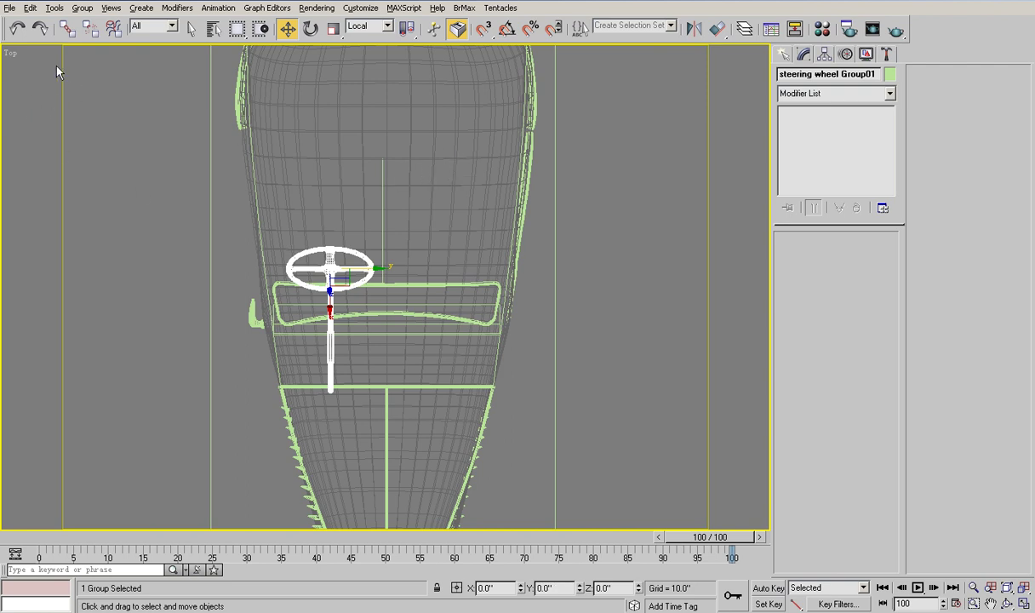
Step: Set the Top viewport to Smooth + Highlights shading
right_click(9, 56)
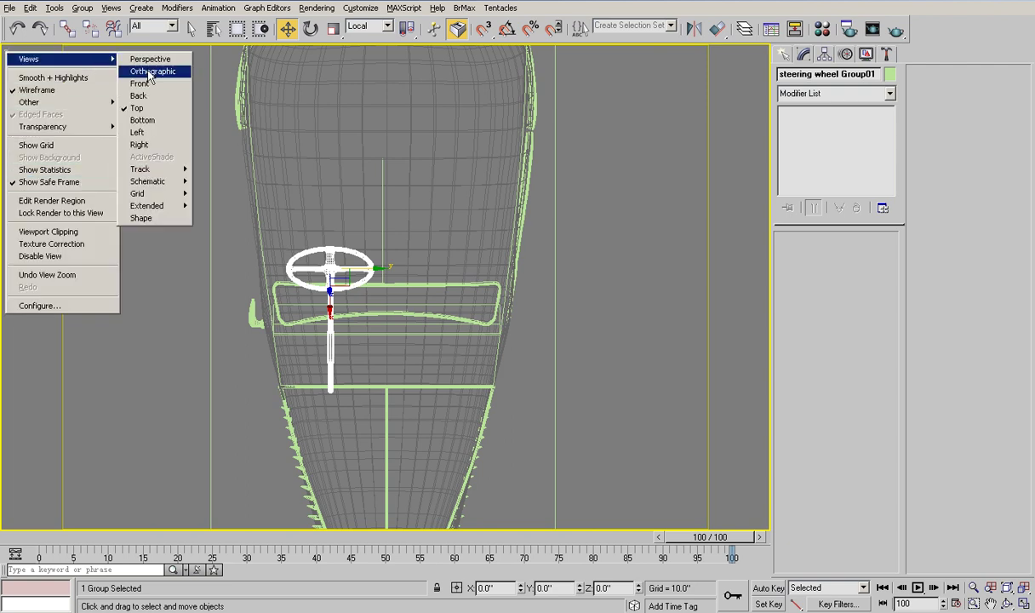
mouse_move(29, 58)
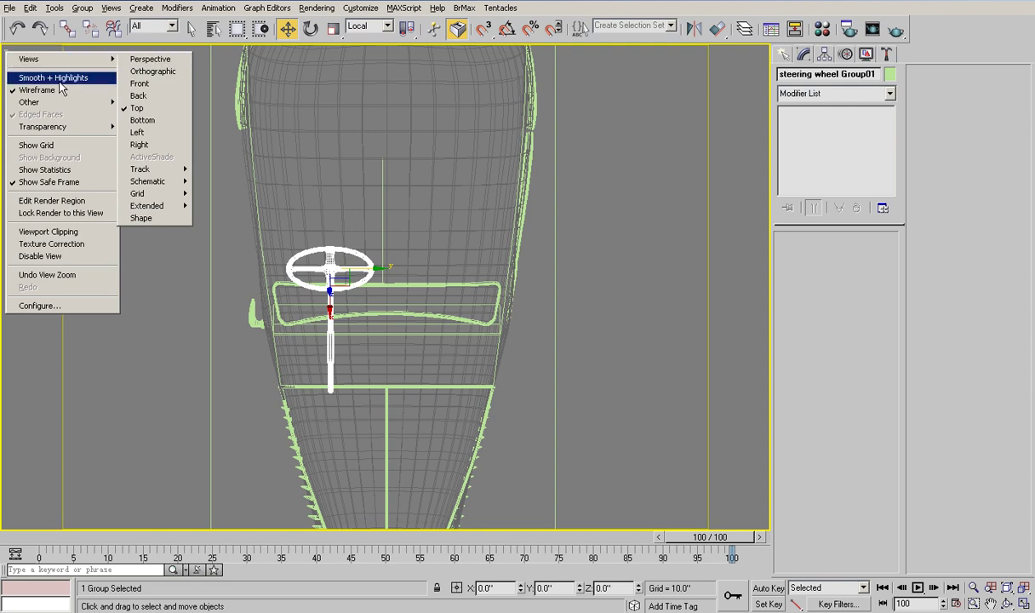
left_click(58, 77)
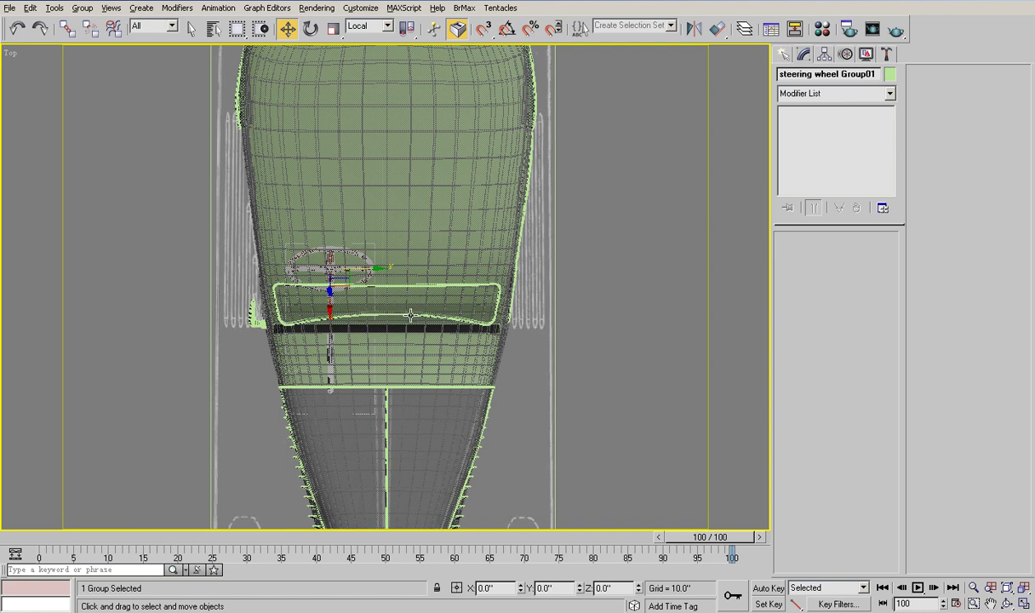
Step: Move Rectangle02 slightly right and rename it 'floor board Rectangle02'
left_click(482, 235)
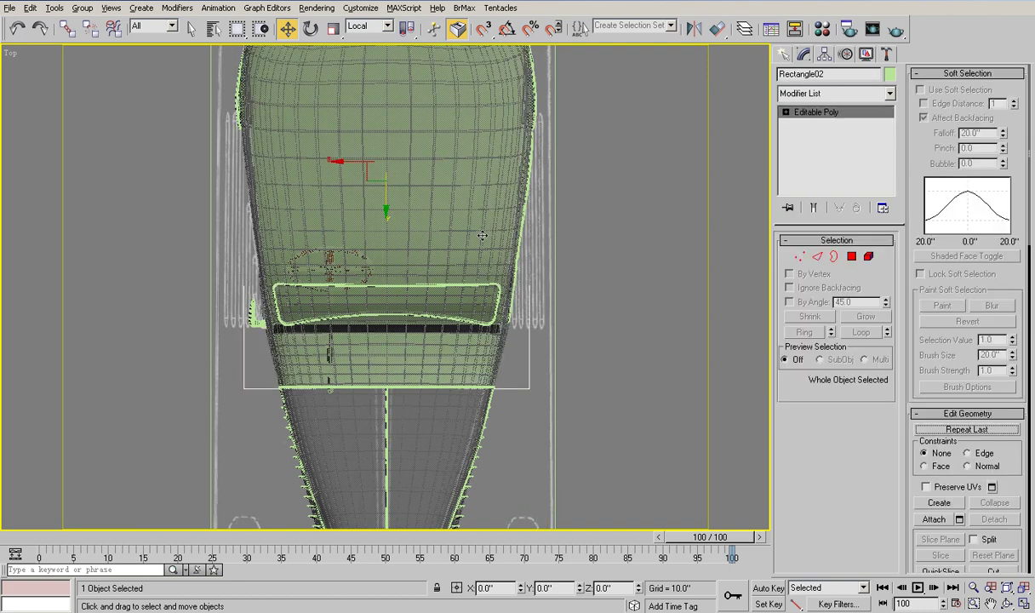
left_click_drag(341, 162, 441, 165)
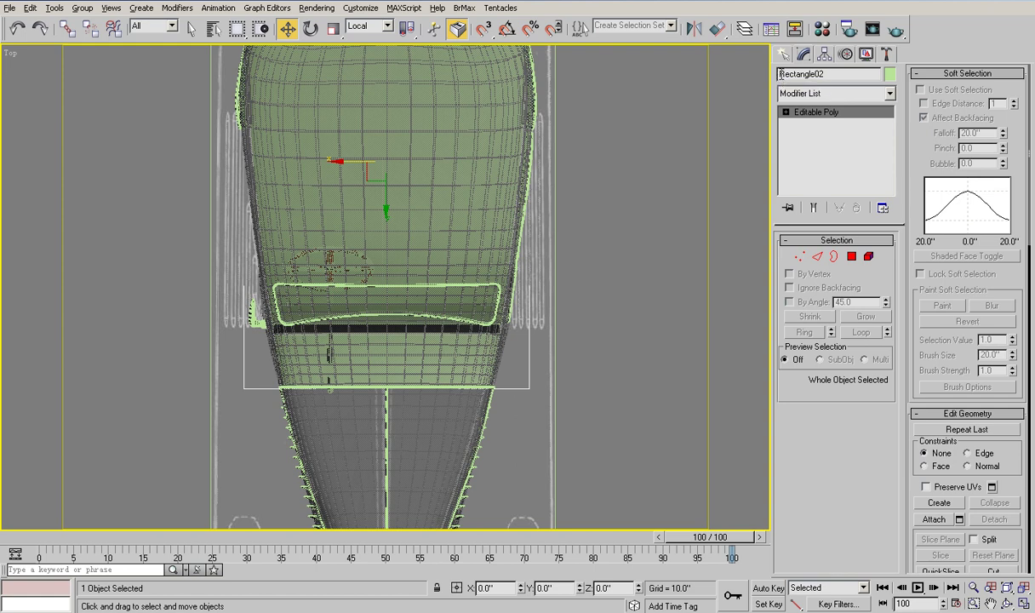
type("floor board")
right_click(416, 155)
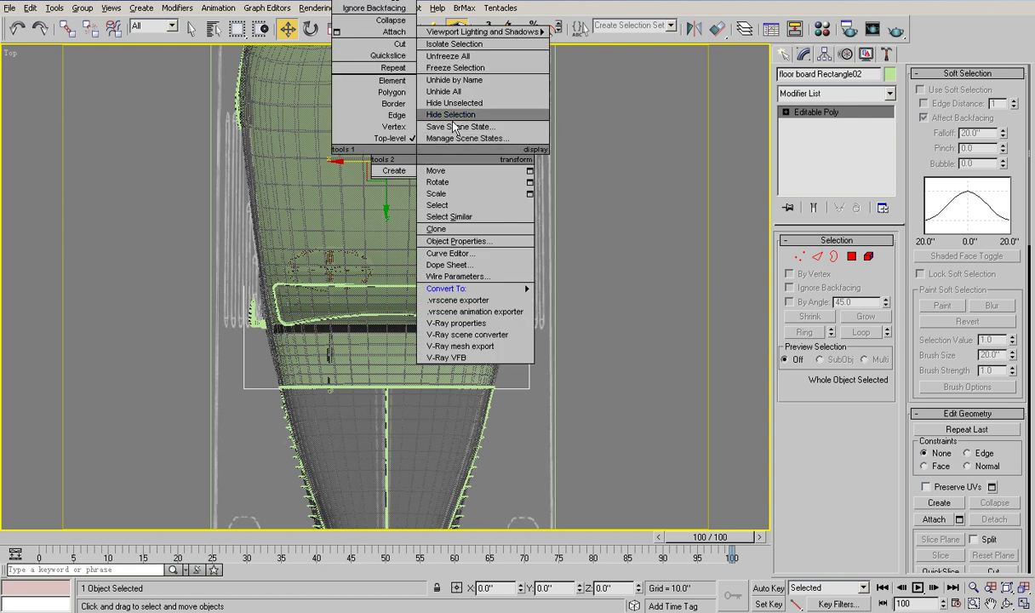
Step: Hide the floor board, then undo an accidental move of the steering wheel group
left_click(451, 114)
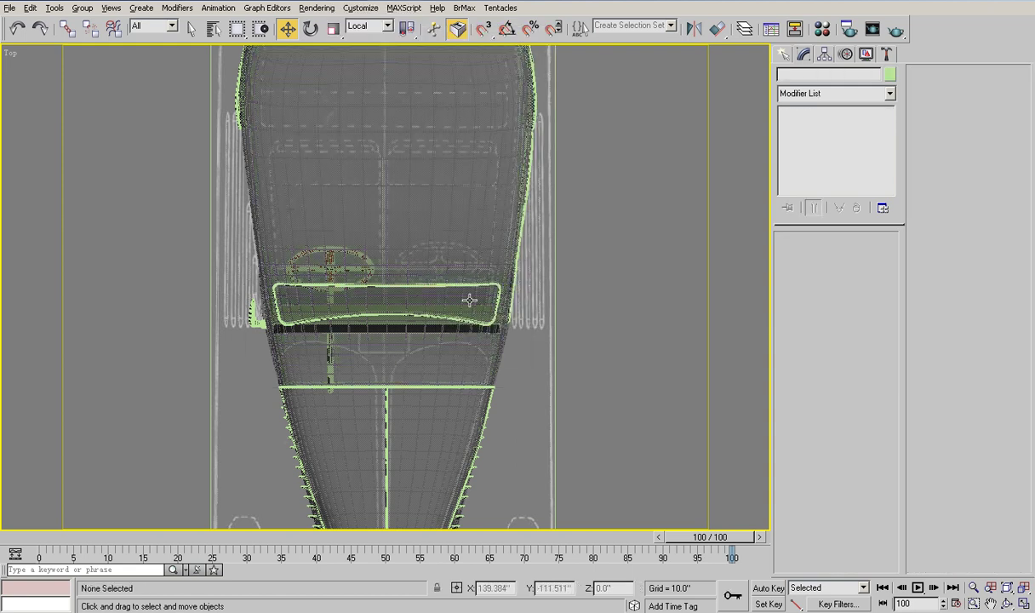
left_click(334, 267)
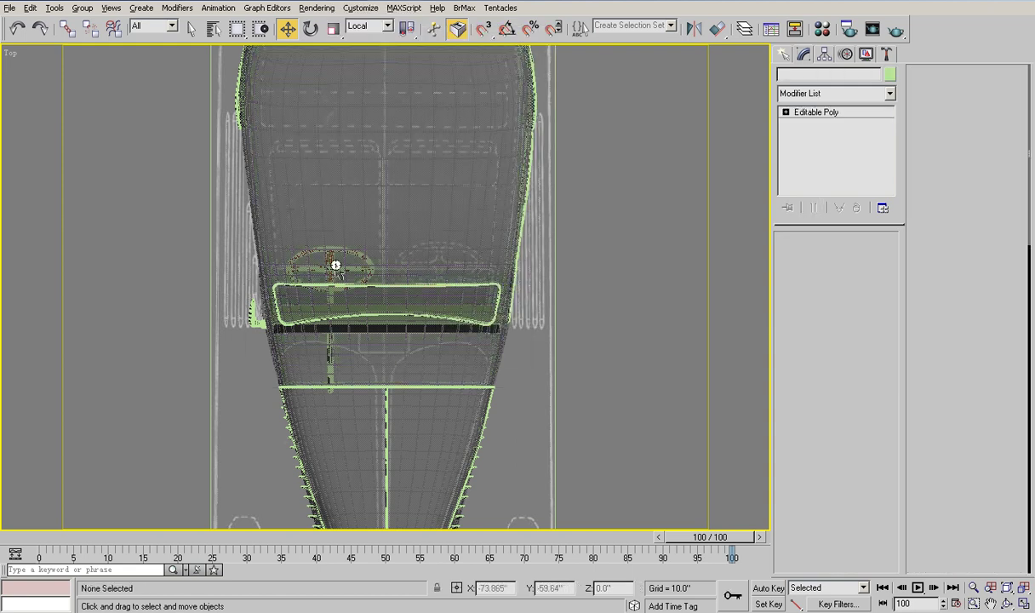
left_click(336, 266)
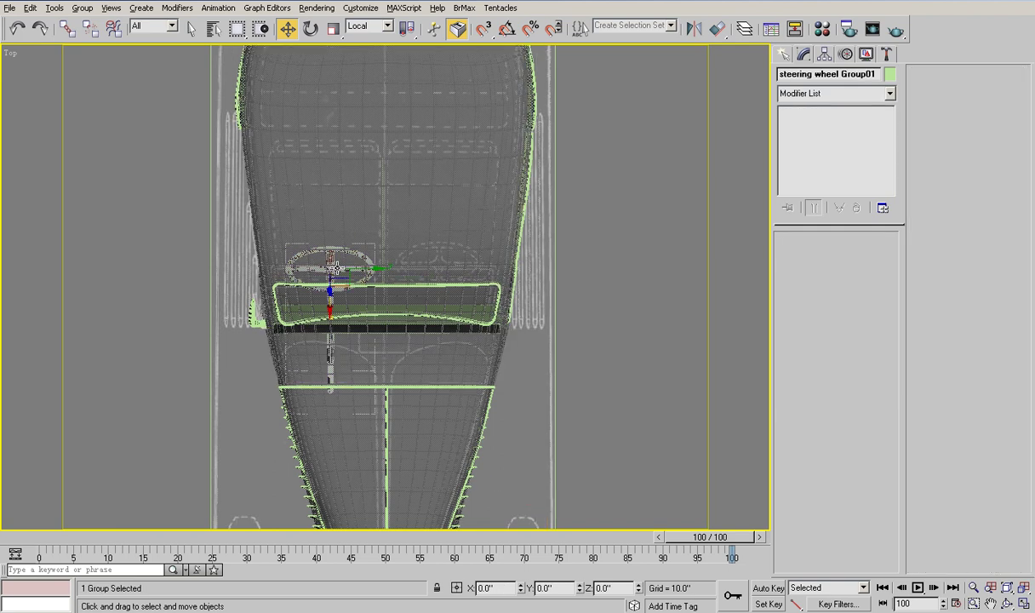
left_click_drag(364, 269, 362, 268)
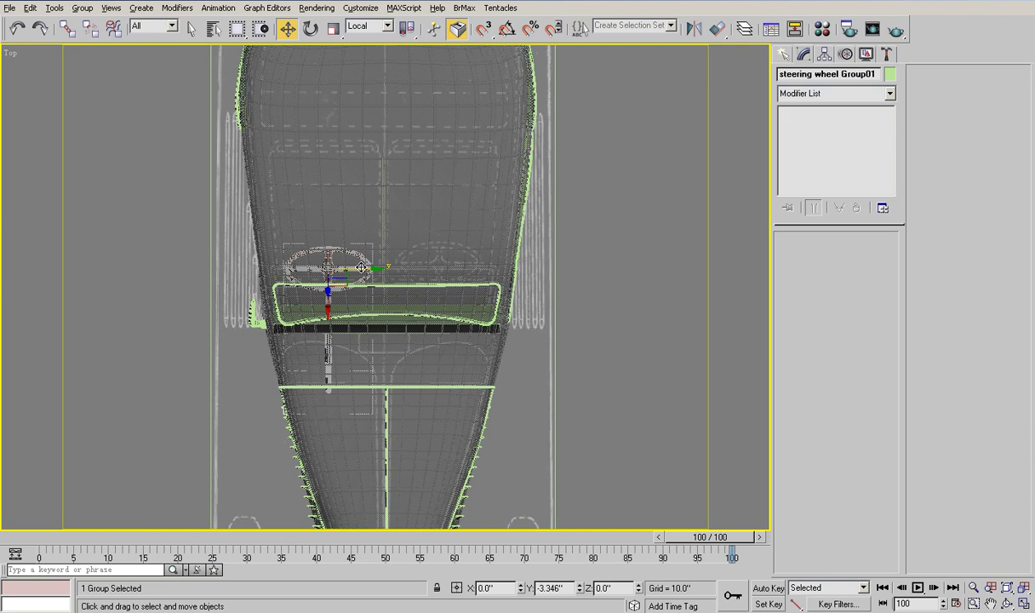
key("ctrl+z")
Step: Select the extruded Line02 and rename it 'dash board Line02'
left_click(383, 324)
left_click(383, 324)
left_click(383, 324)
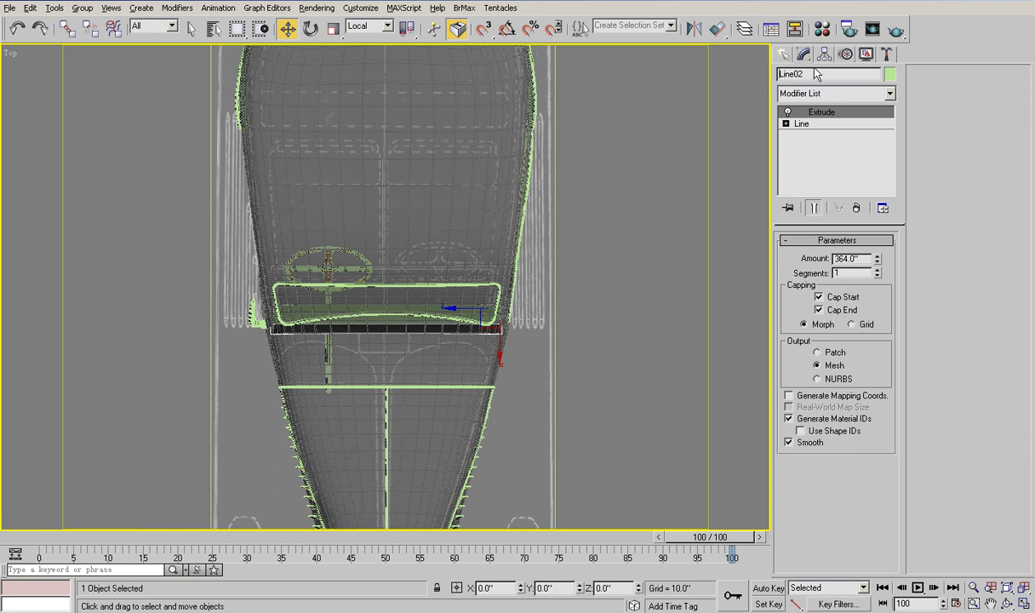
type("das")
type("h")
type(" board")
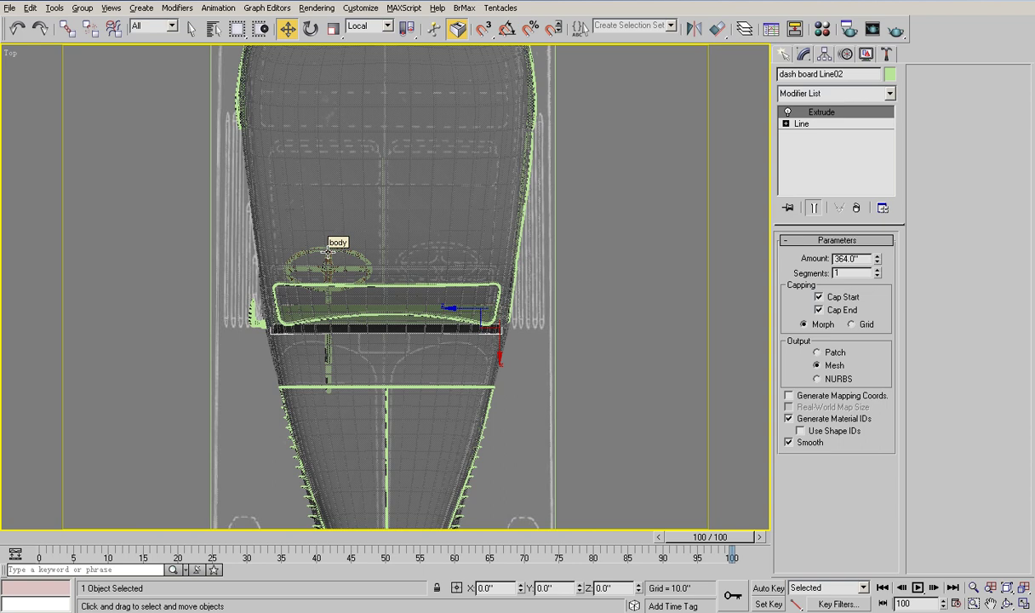
Step: Toggle the car body in and out of the selection, then open Select From Scene
left_click(327, 252)
key("ctrl+z")
left_click(329, 258, "ctrl")
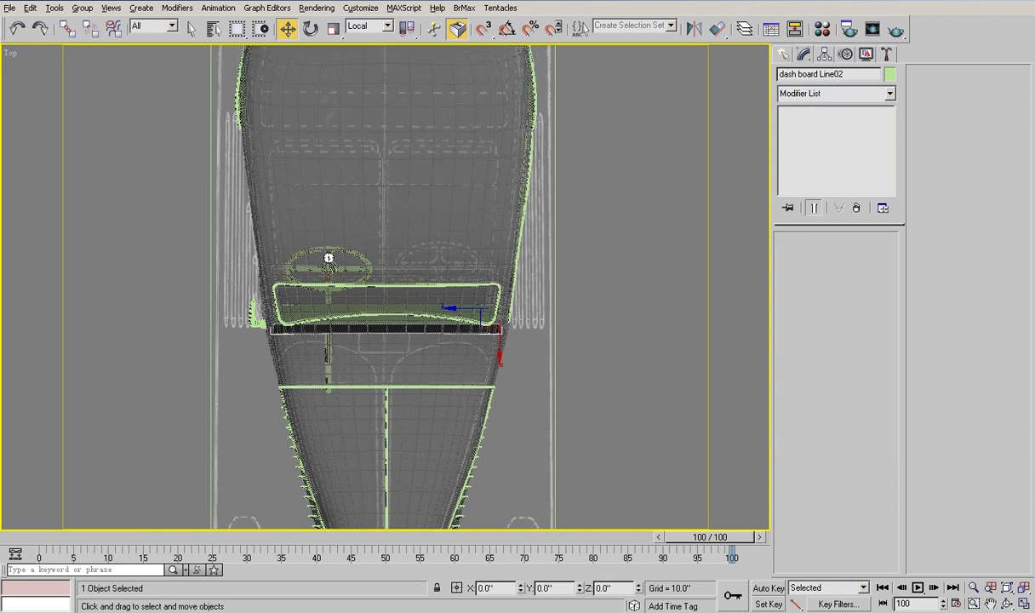
key("ctrl+z")
left_click(331, 270, "ctrl")
key("ctrl+z")
left_click(331, 270, "ctrl")
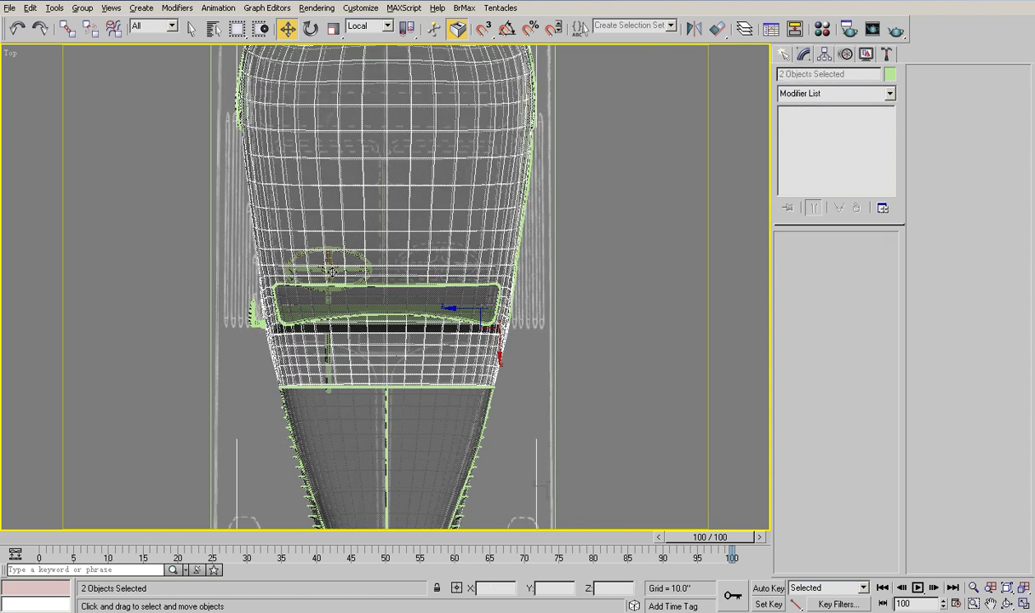
key("ctrl+z")
left_click(326, 274, "ctrl")
key("ctrl+z")
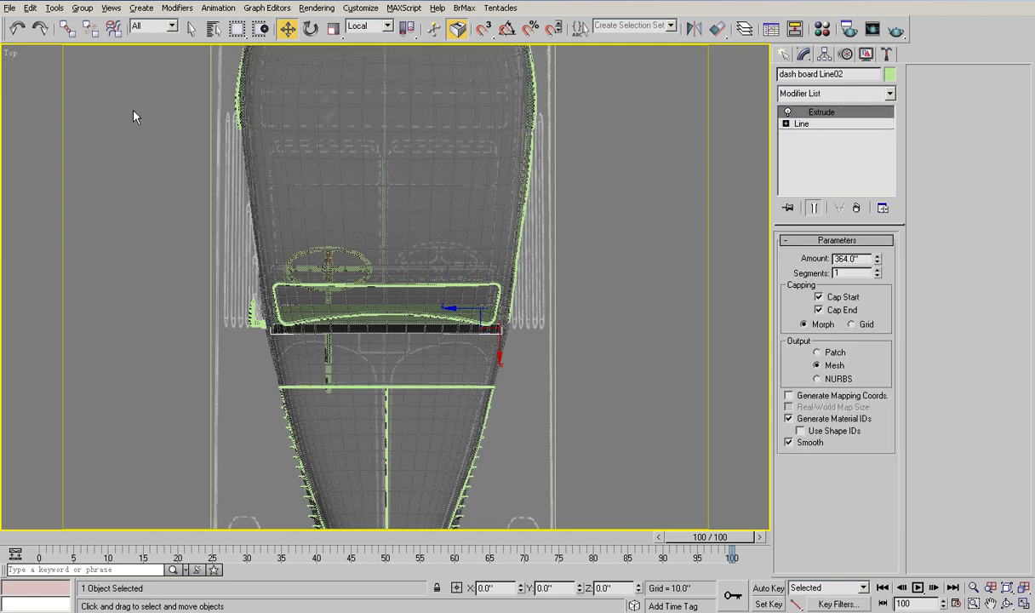
left_click(215, 31)
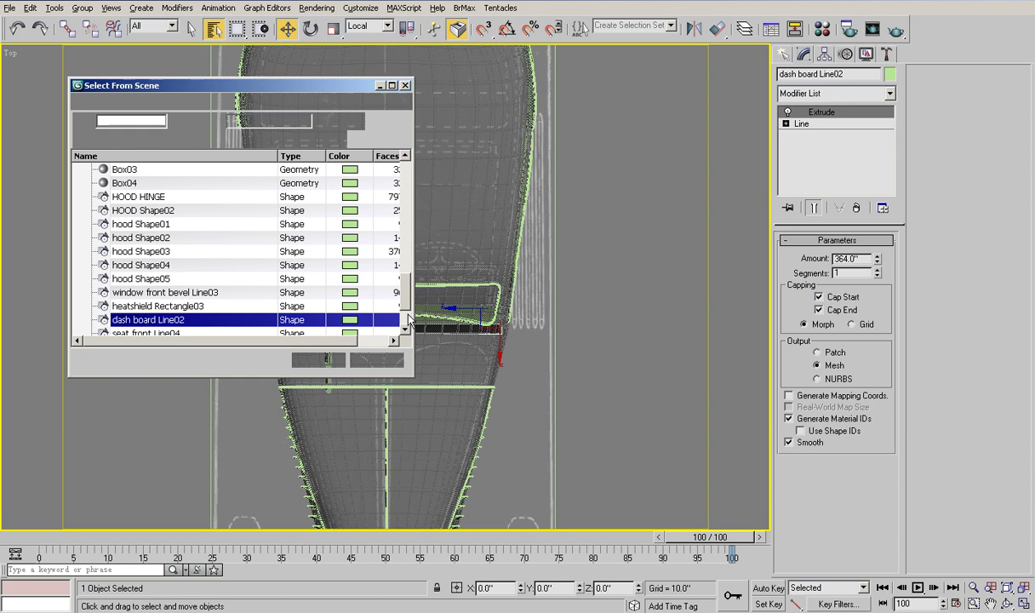
Step: Select steering wheel Group01 together with dash board Line02, sorting the list by name
scroll(408, 320, "down", 2)
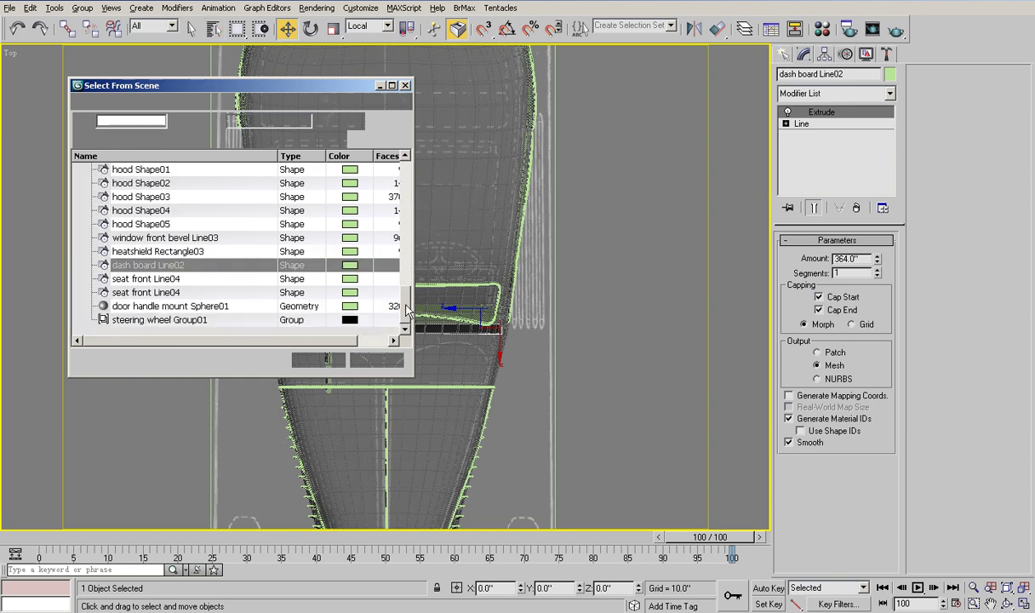
left_click(192, 323, "ctrl")
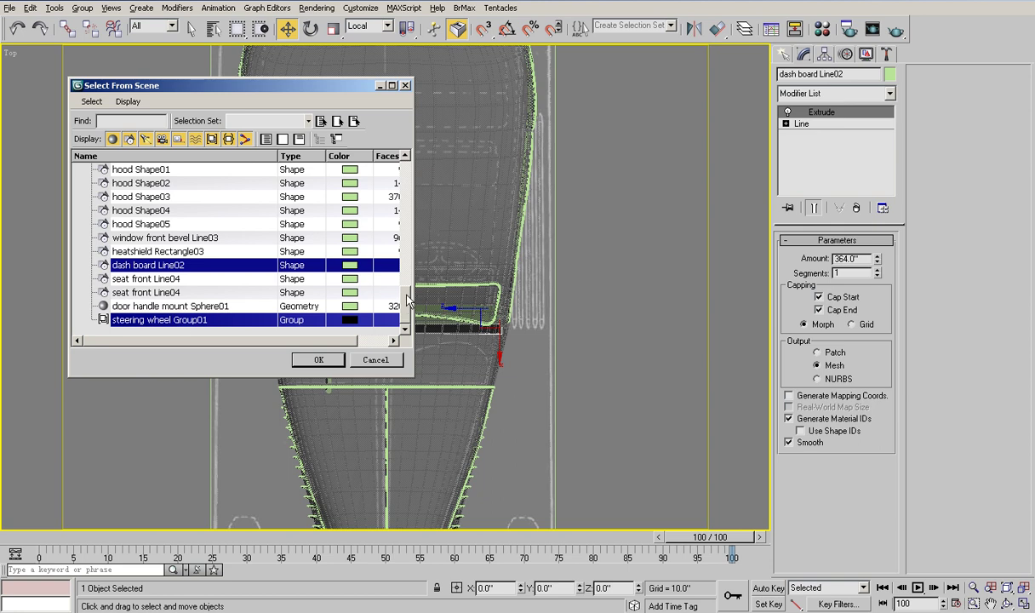
left_click_drag(406, 299, 406, 171)
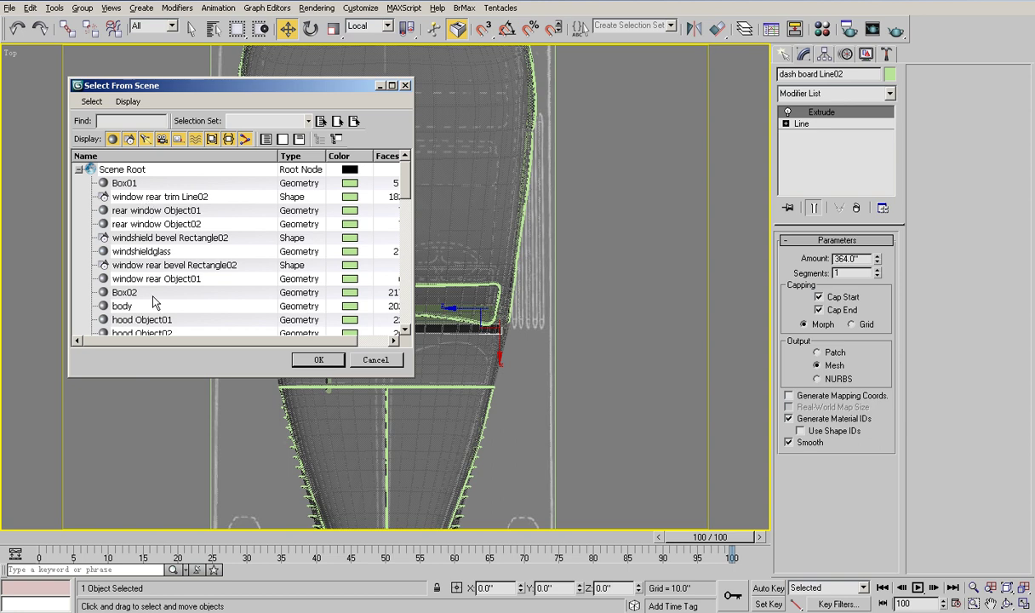
left_click(188, 160)
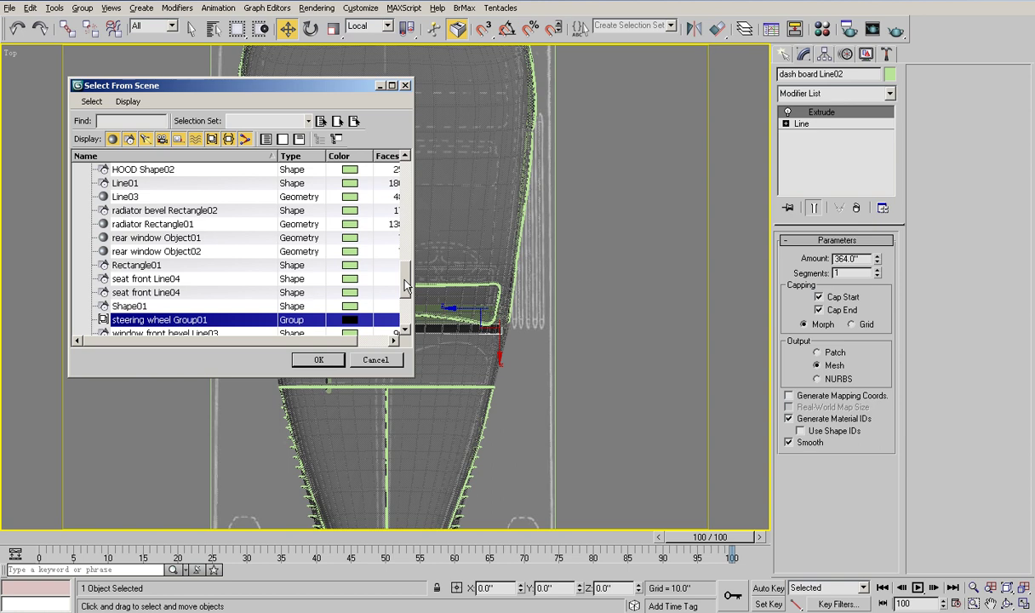
left_click(326, 361)
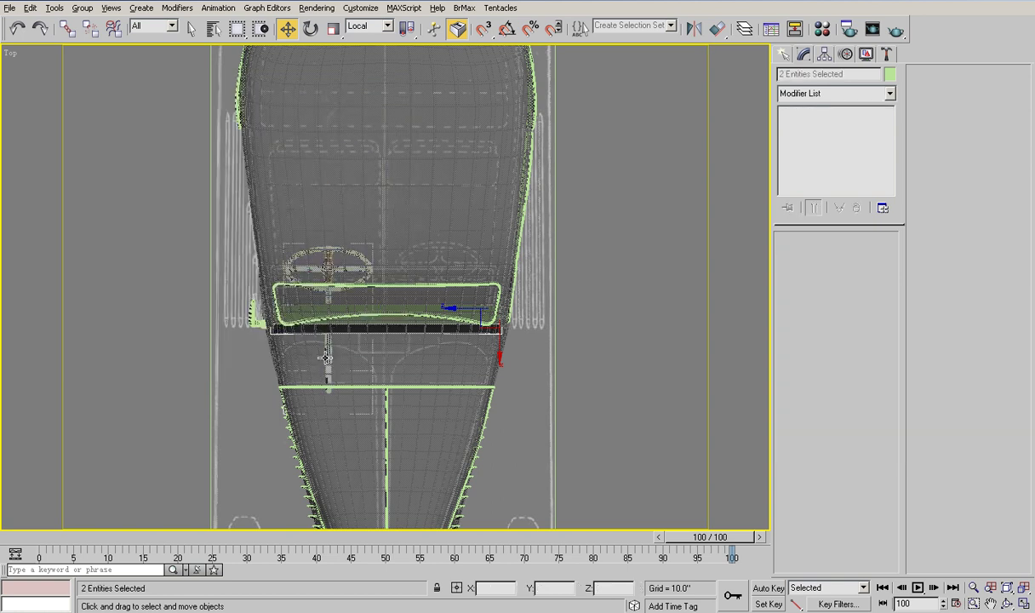
Step: Hide everything except the wheel group and dash board, then unhide the moban blueprint and deselect
right_click(326, 358)
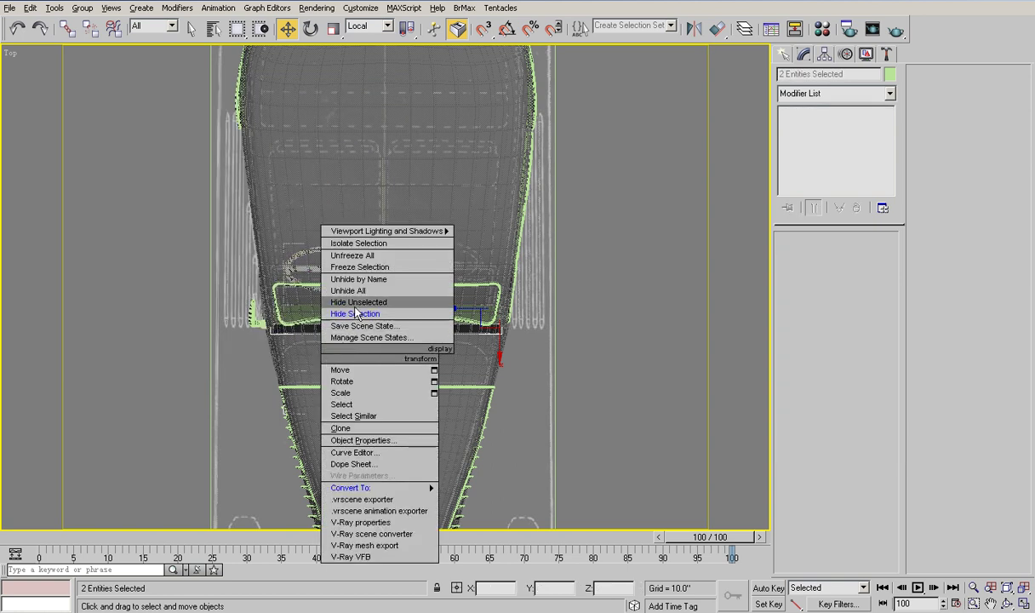
left_click(354, 303)
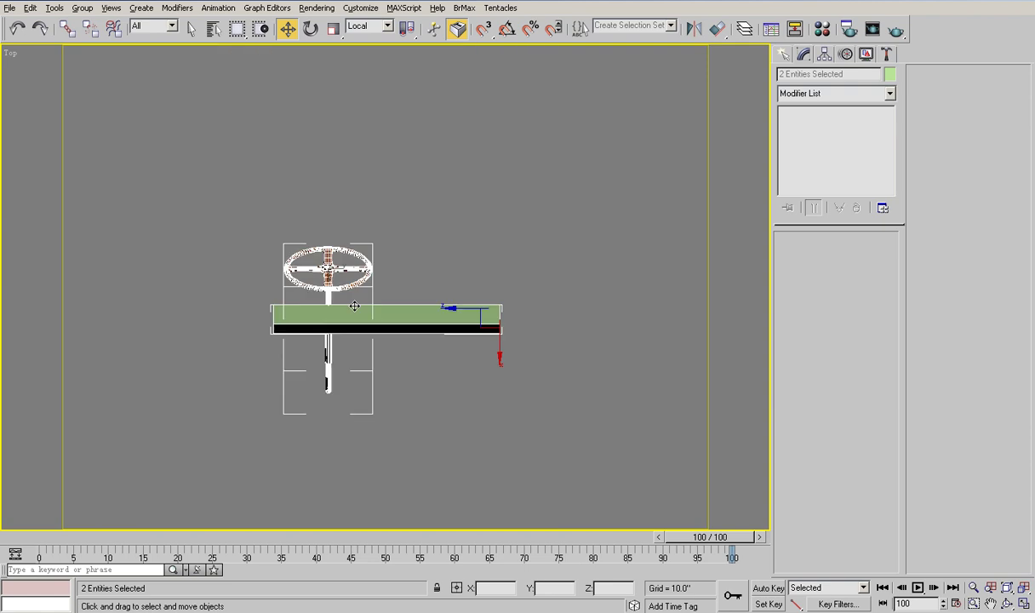
right_click(432, 325)
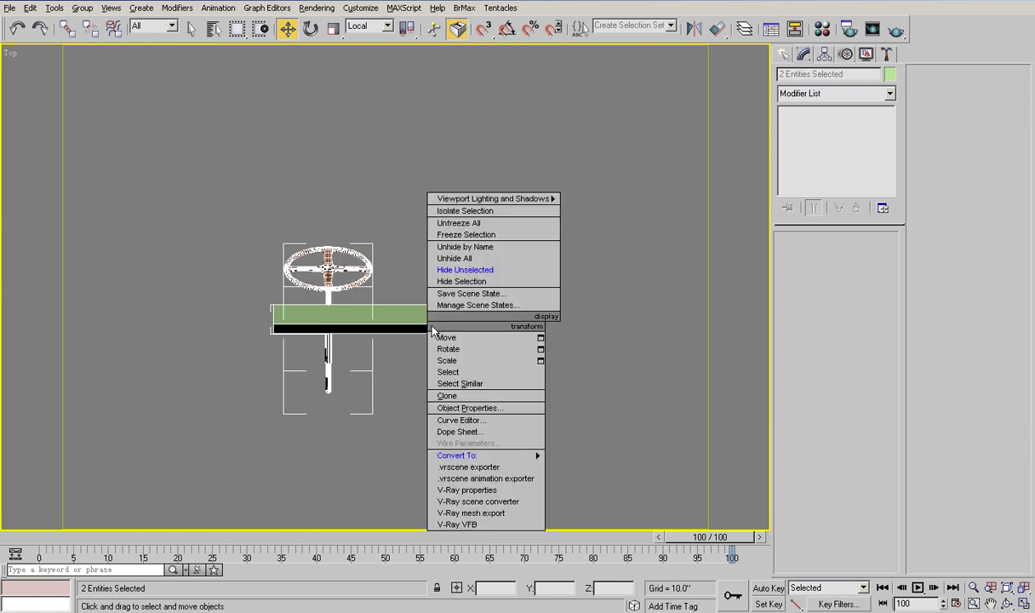
left_click(491, 248)
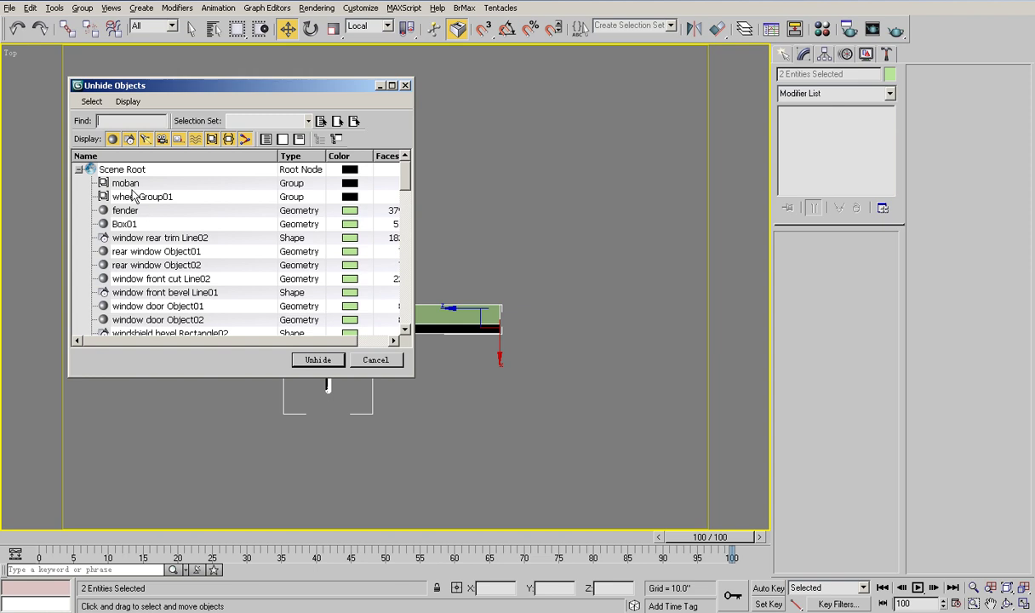
left_click(125, 183)
left_click(317, 360)
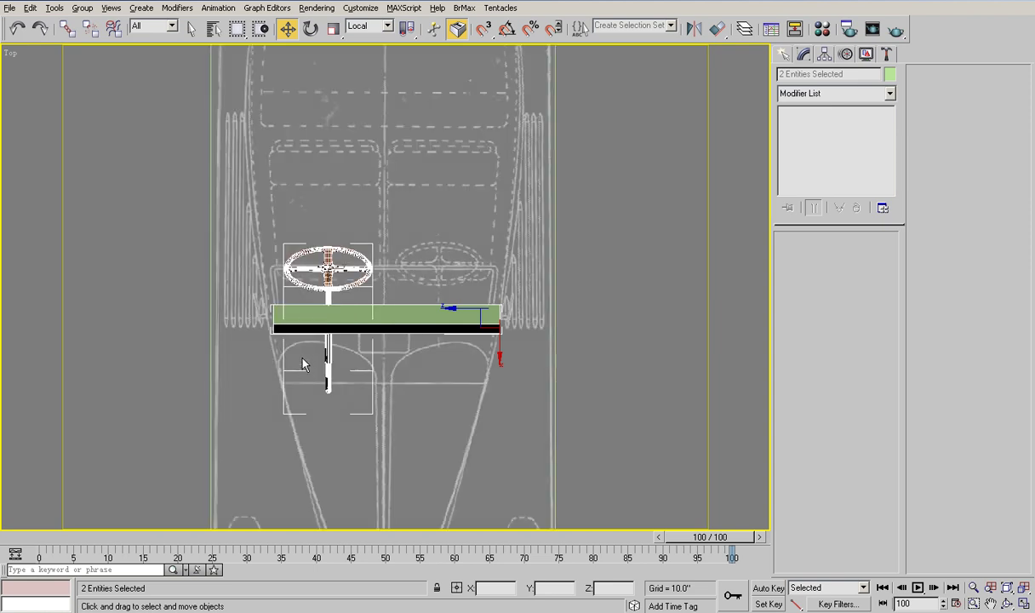
left_click(555, 381)
left_click_drag(601, 381, 524, 498)
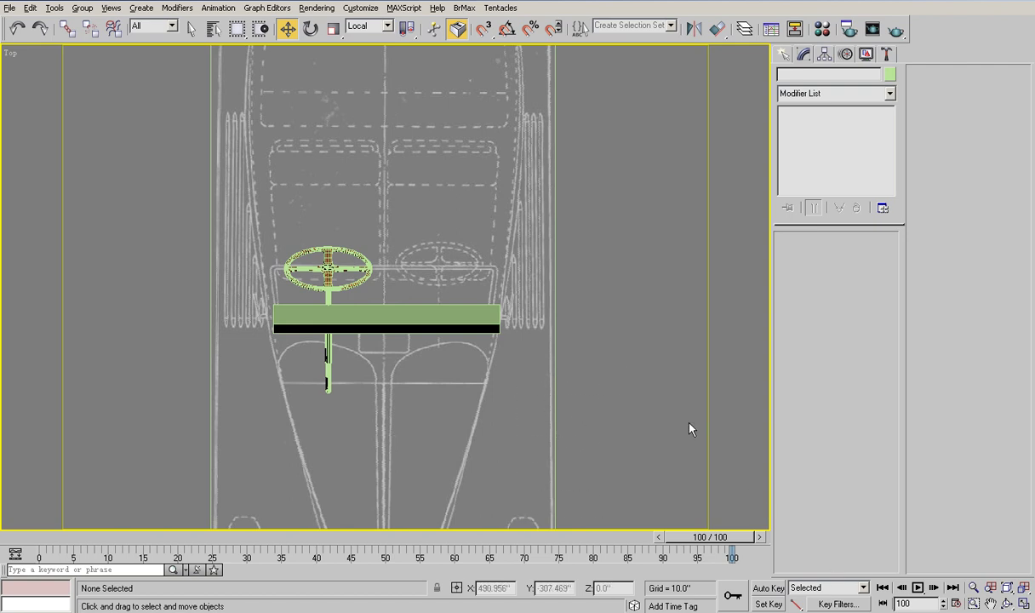
Step: Arc-rotate the Top viewport into an angled orthographic view of the wheel, column and dash board
left_click(1006, 603)
mouse_move(281, 247)
left_mouse_down()
mouse_move(413, 256)
mouse_move(409, 174)
mouse_move(438, 152)
mouse_move(467, 156)
mouse_move(437, 143)
left_mouse_up()
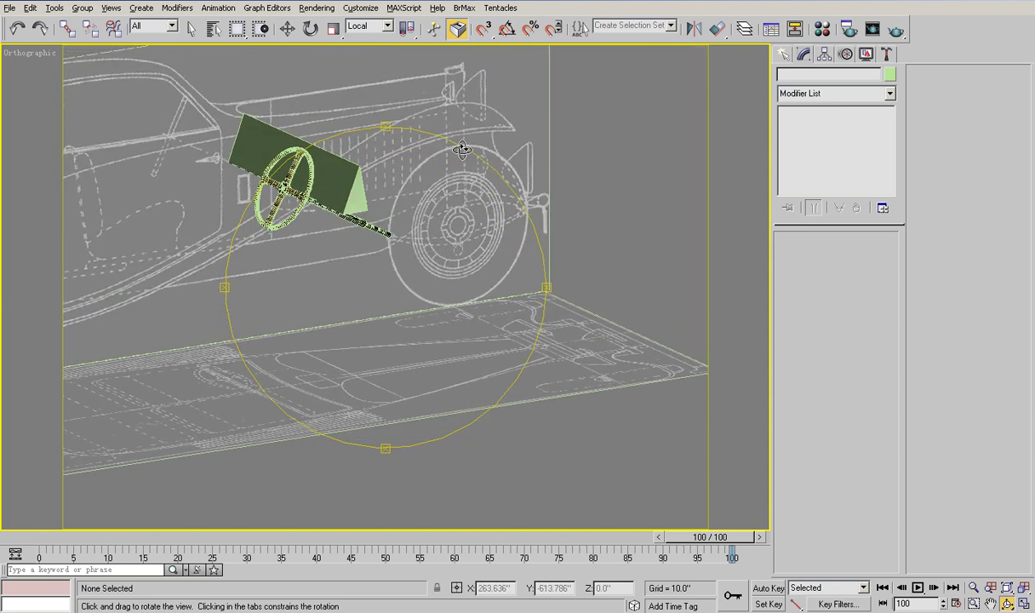